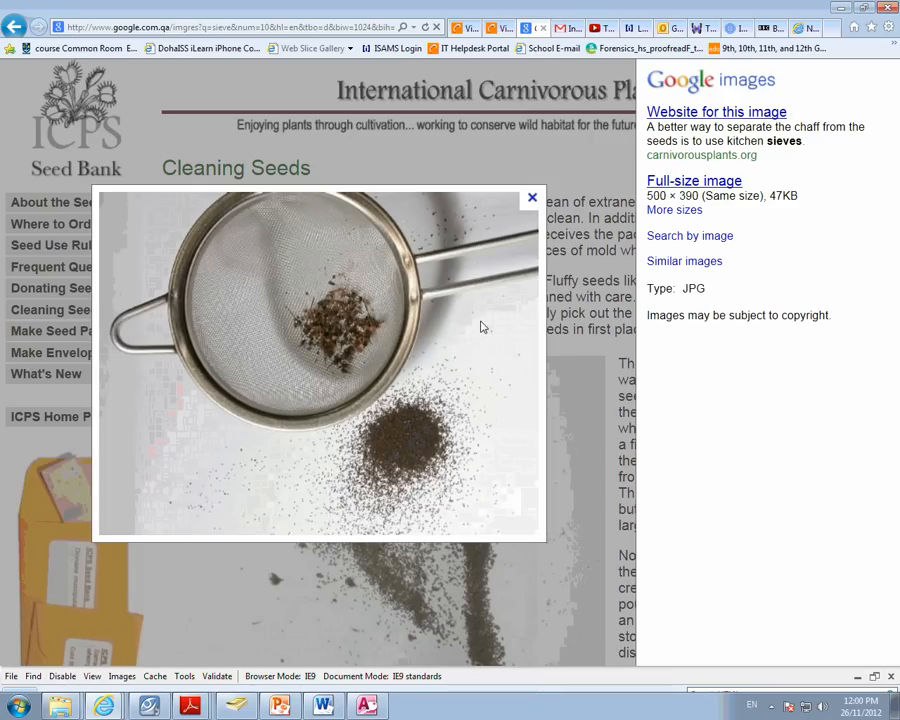
- Close the enlarged kitchen sieve photo, return to the sieve image results and preview the soil sieving picture
click(532, 198)
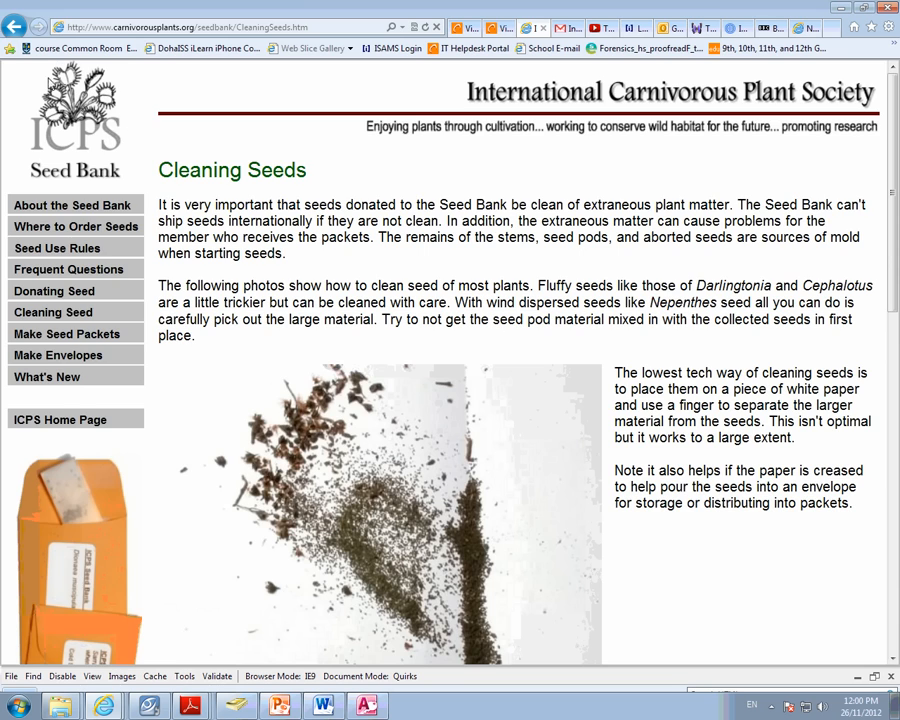
click(14, 27)
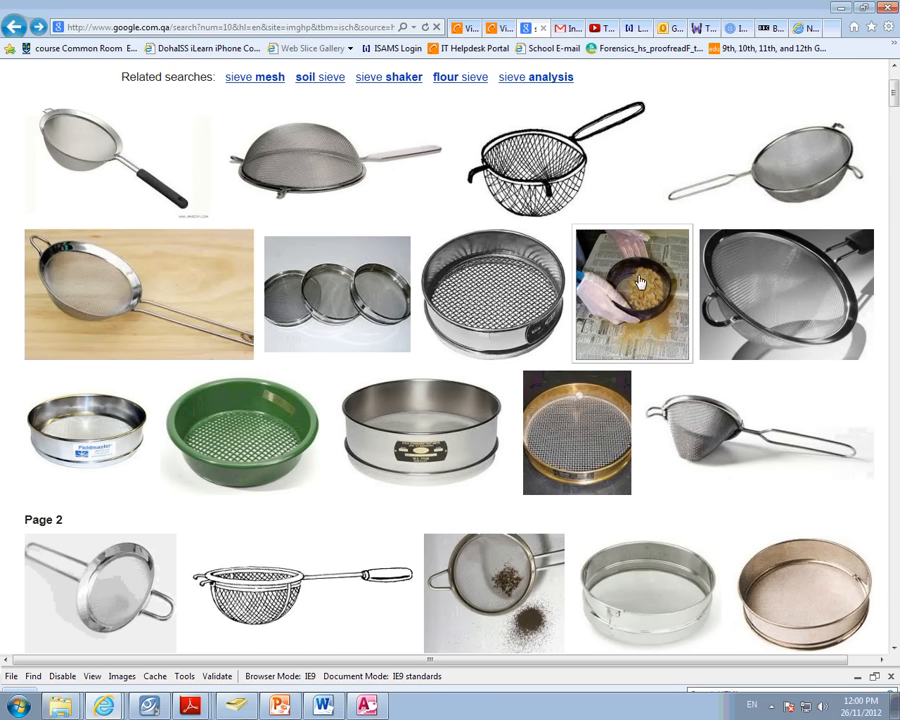
mouse_move(636, 300)
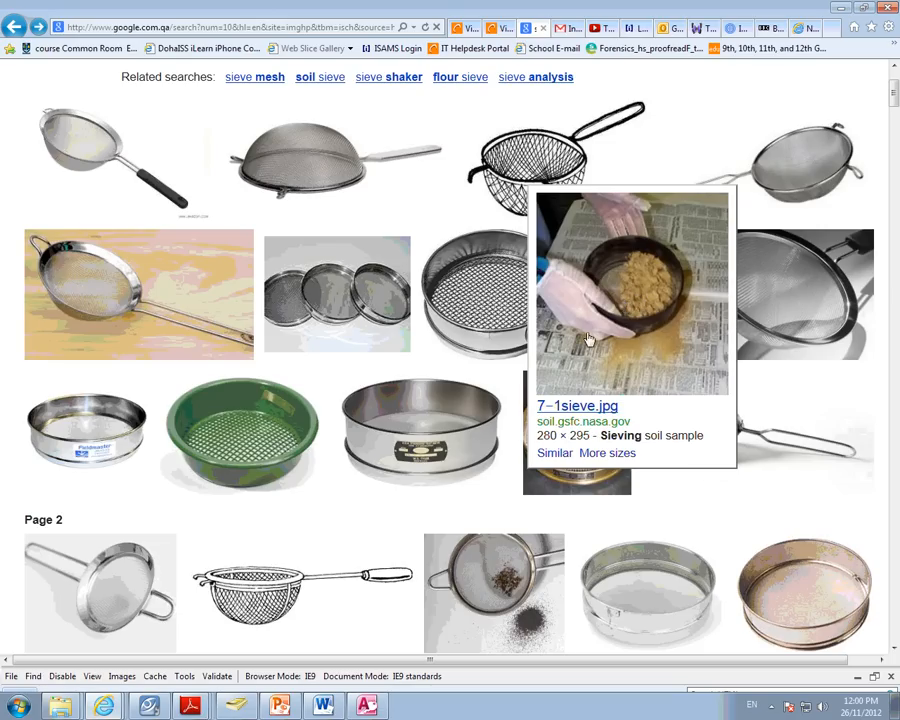
- Switch to Microsoft Access and open the options for creating a new blank database
click(367, 707)
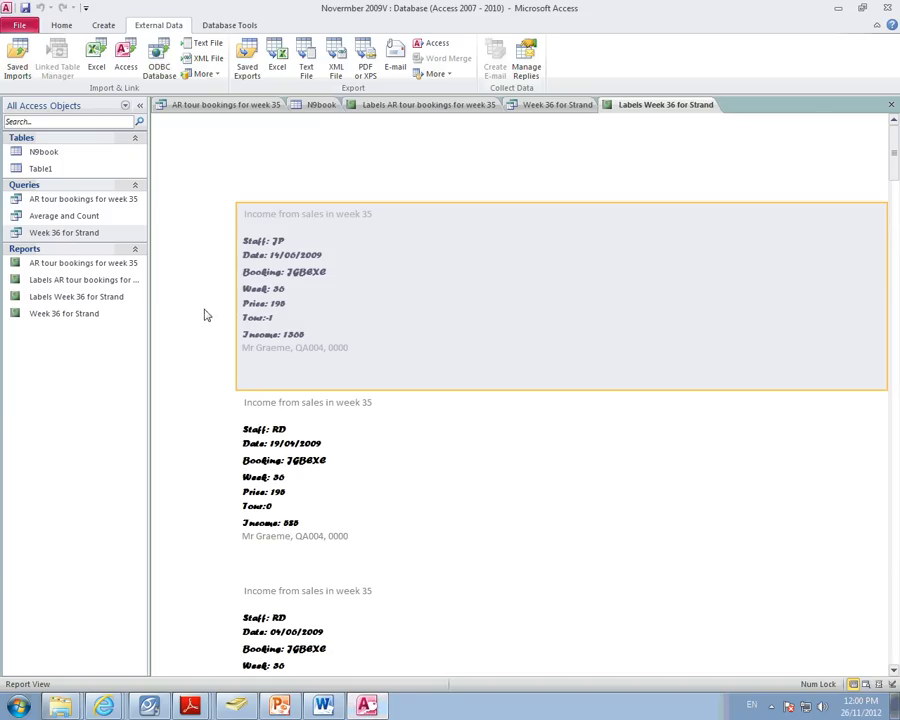
click(19, 25)
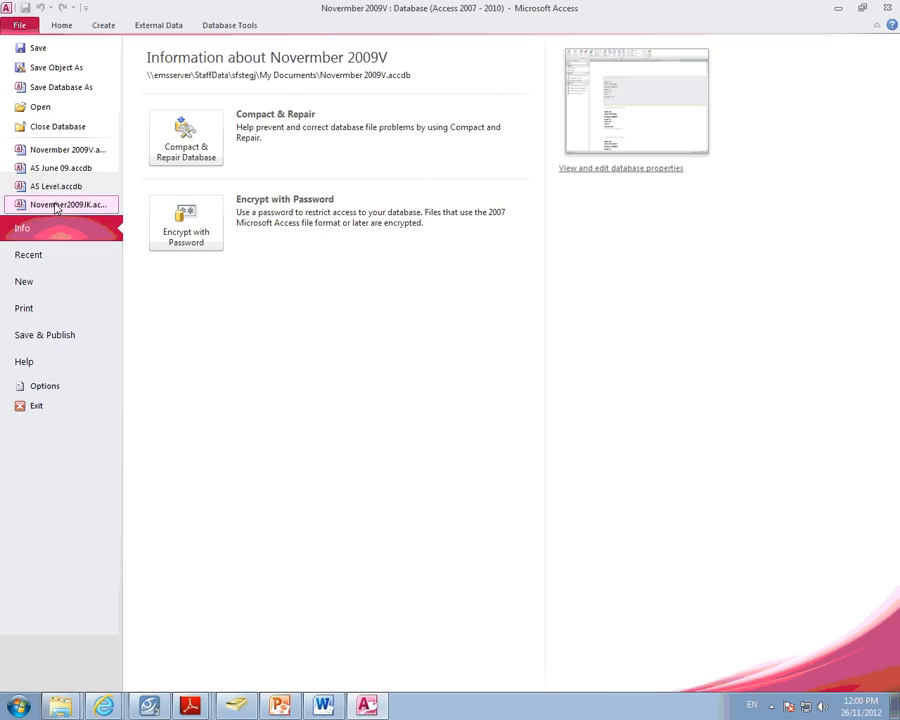
click(34, 286)
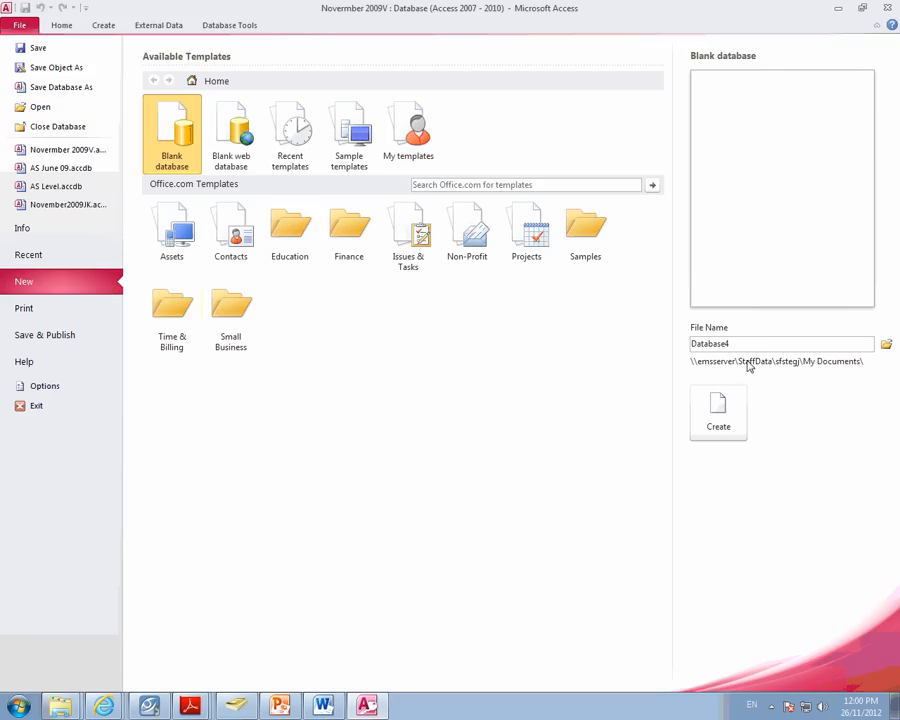
drag(691, 343, 672, 342)
double_click(735, 343)
text(November 09)
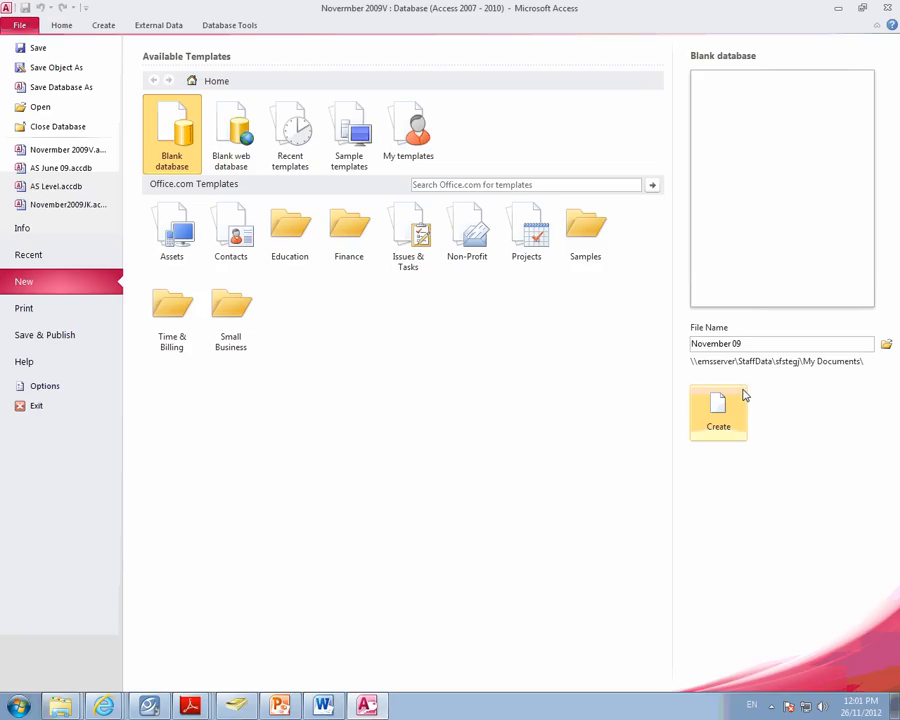
drag(738, 343, 676, 338)
text(knfkdsnfkdsfn)
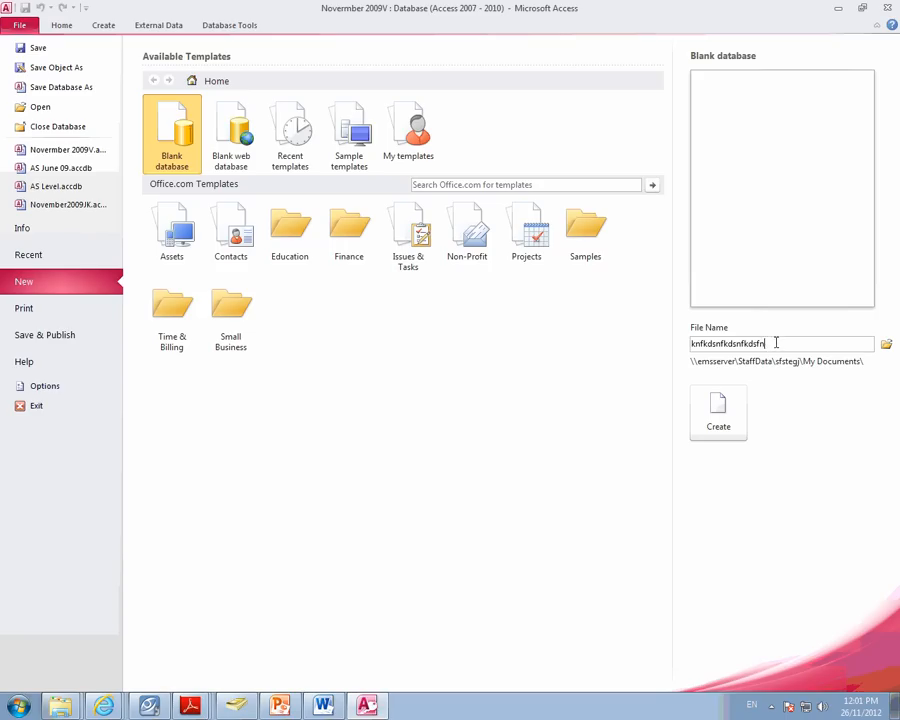
drag(775, 342, 526, 332)
text(Database)
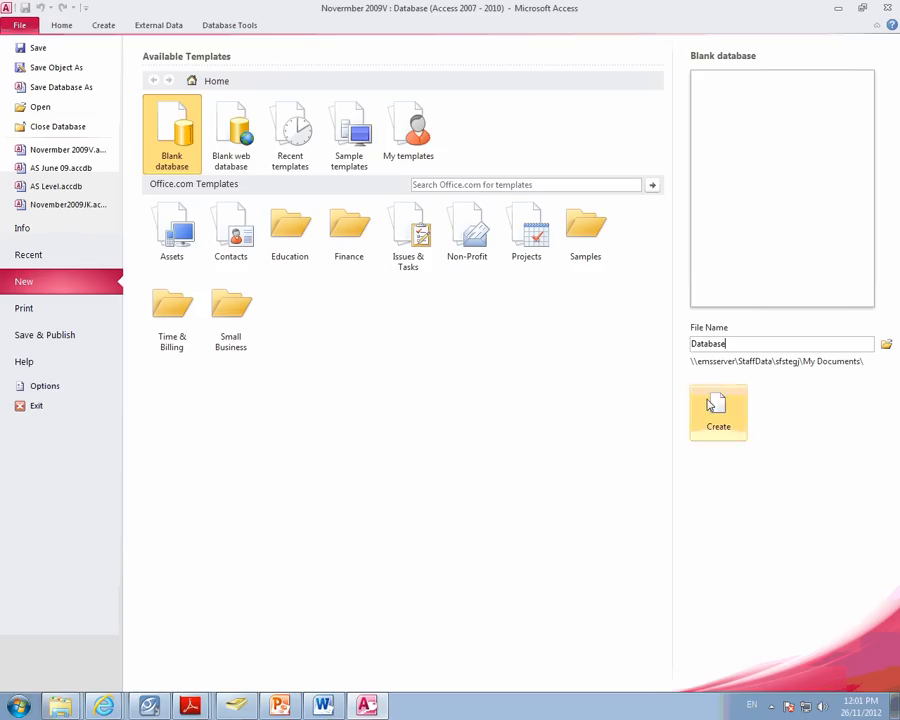
- Create a blank database named Nov 09, saving the changes to the Labels Week 36 for Strand report
drag(728, 346, 689, 344)
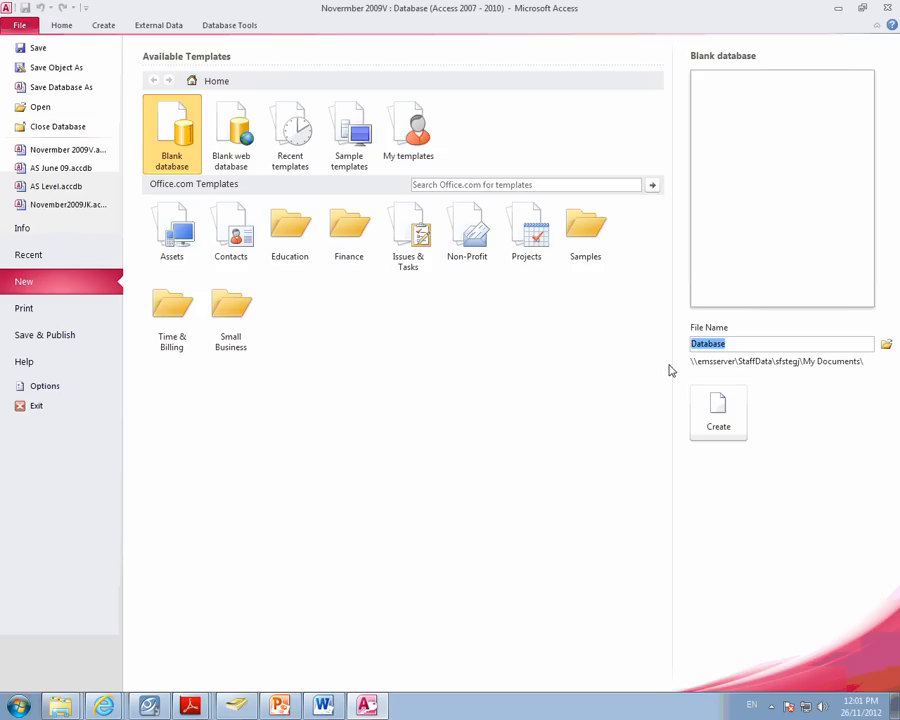
text(Nov 09)
click(726, 415)
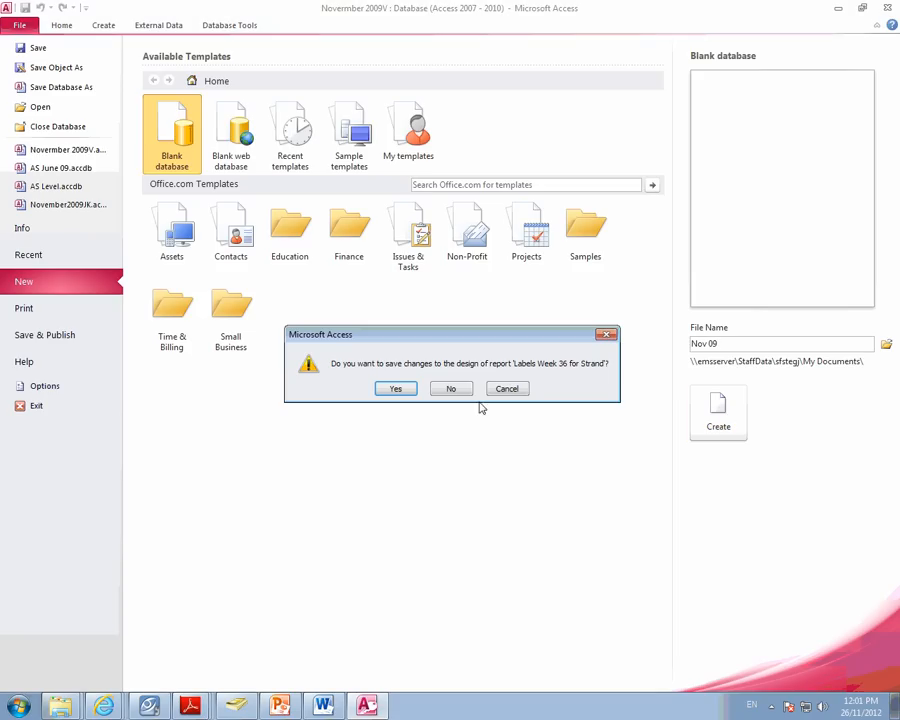
click(397, 389)
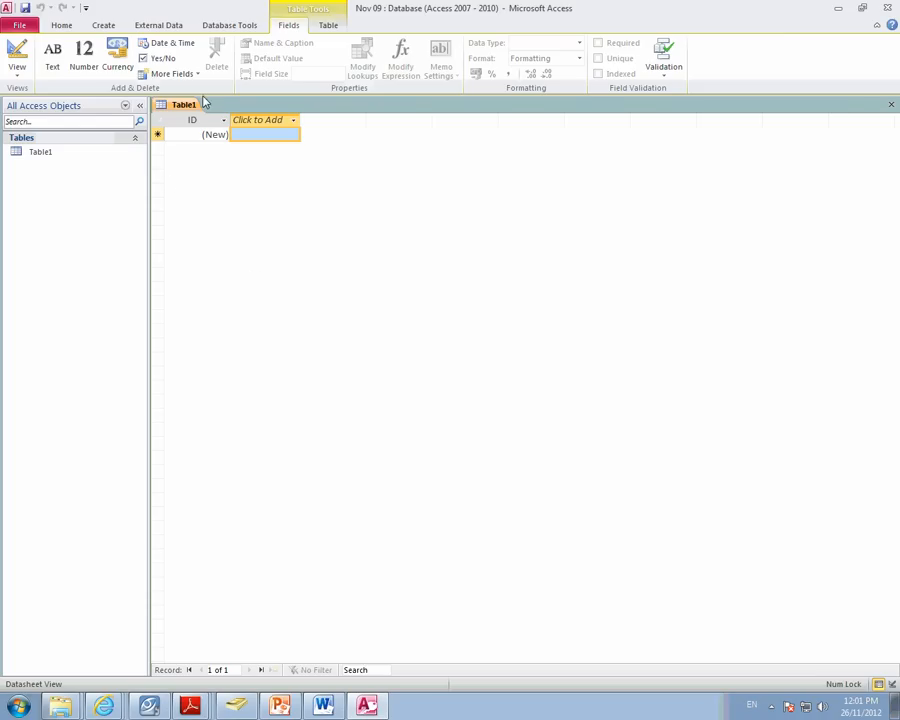
- Start importing an external text file and browse the Desktop for its source
click(155, 26)
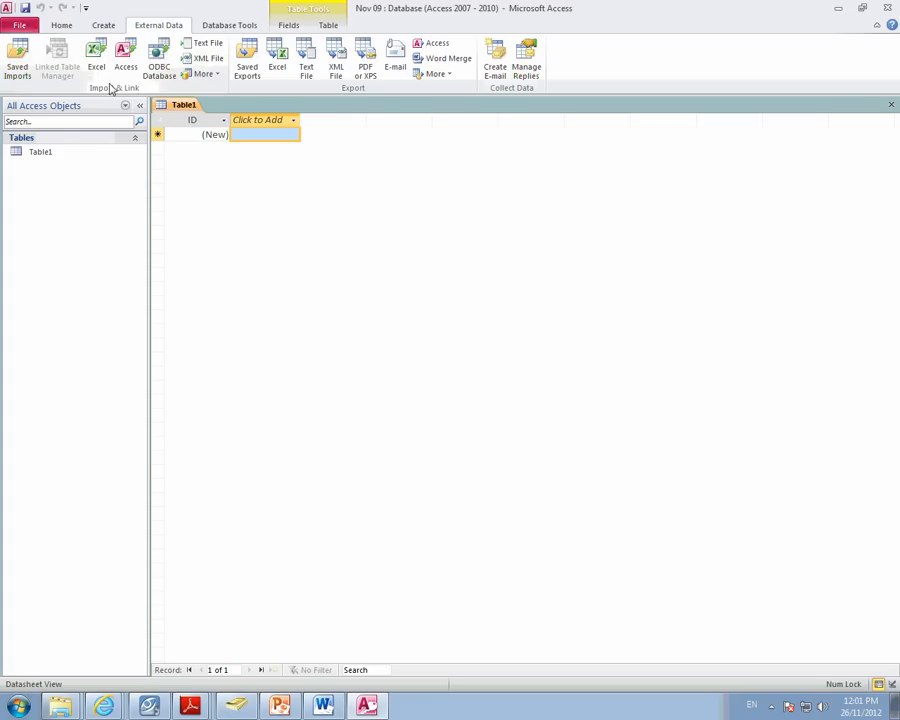
click(205, 43)
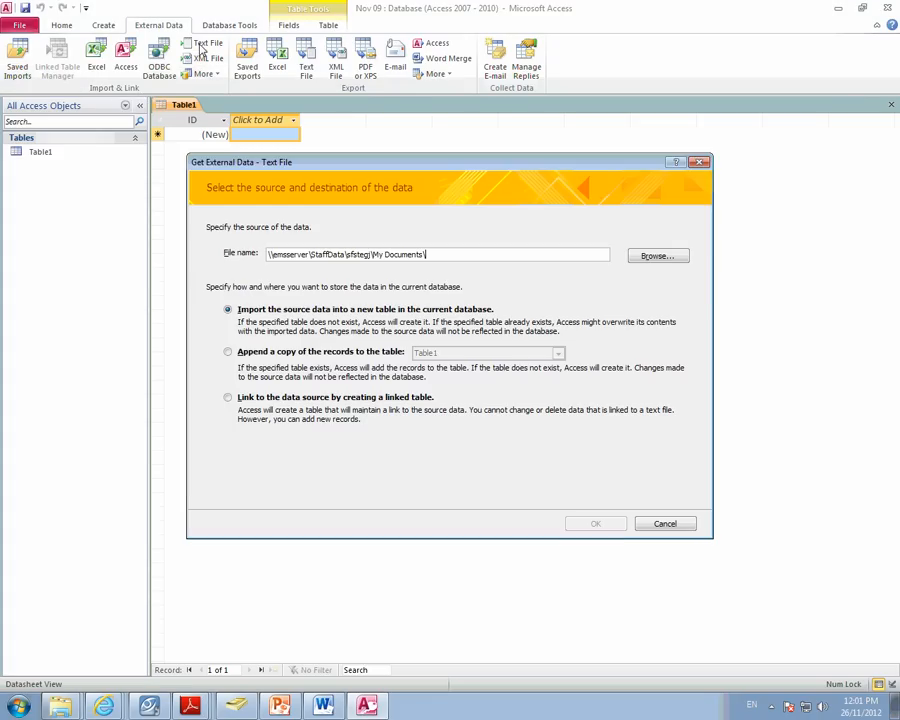
click(650, 257)
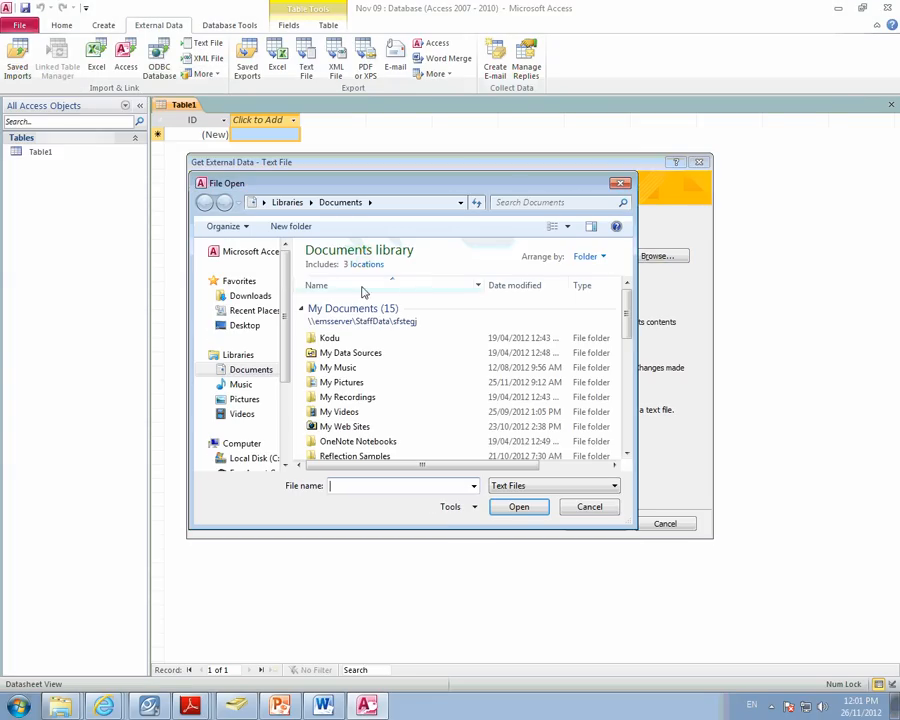
click(250, 326)
drag(628, 288, 617, 370)
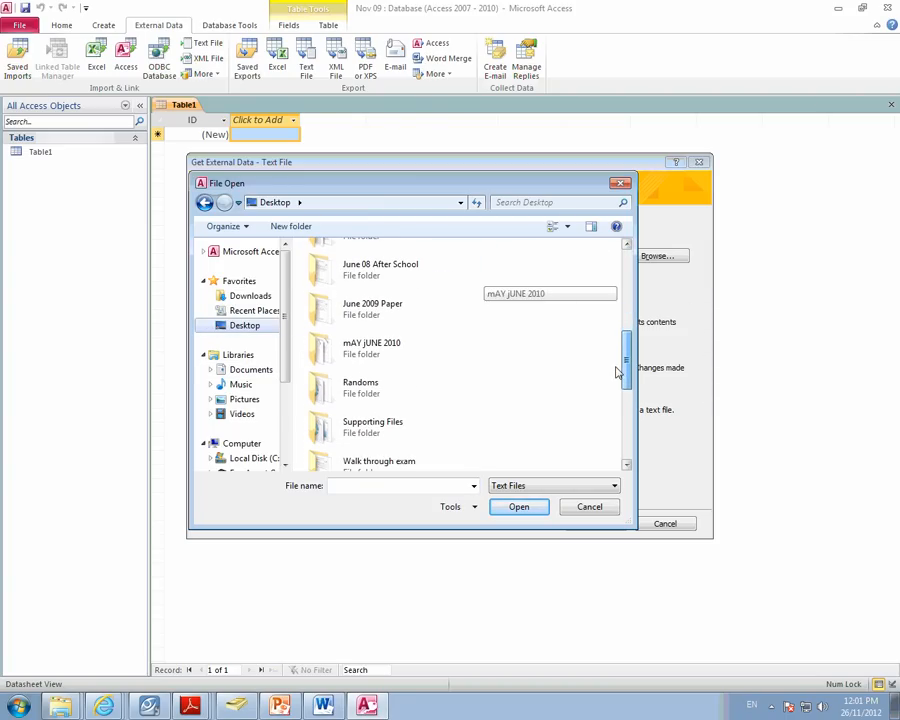
double_click(366, 426)
scroll(480, 377, down, 3)
scroll(480, 377, down, 1)
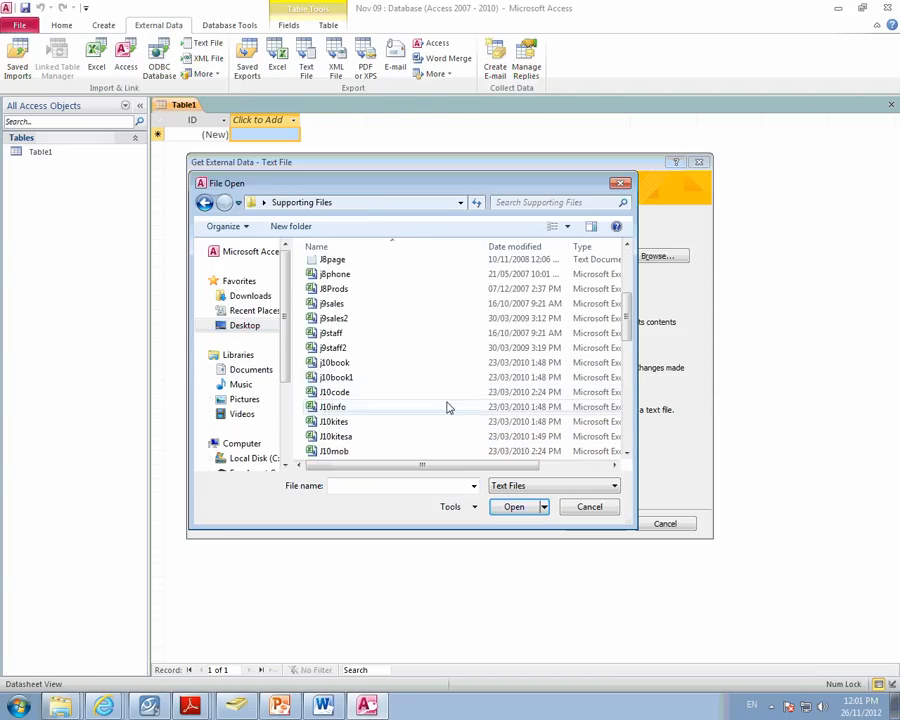
click(204, 202)
- Select j10sales as the import source from the Supporting Files folder inside the Desktop folder mAY jUNE 2010
scroll(463, 370, down, 5)
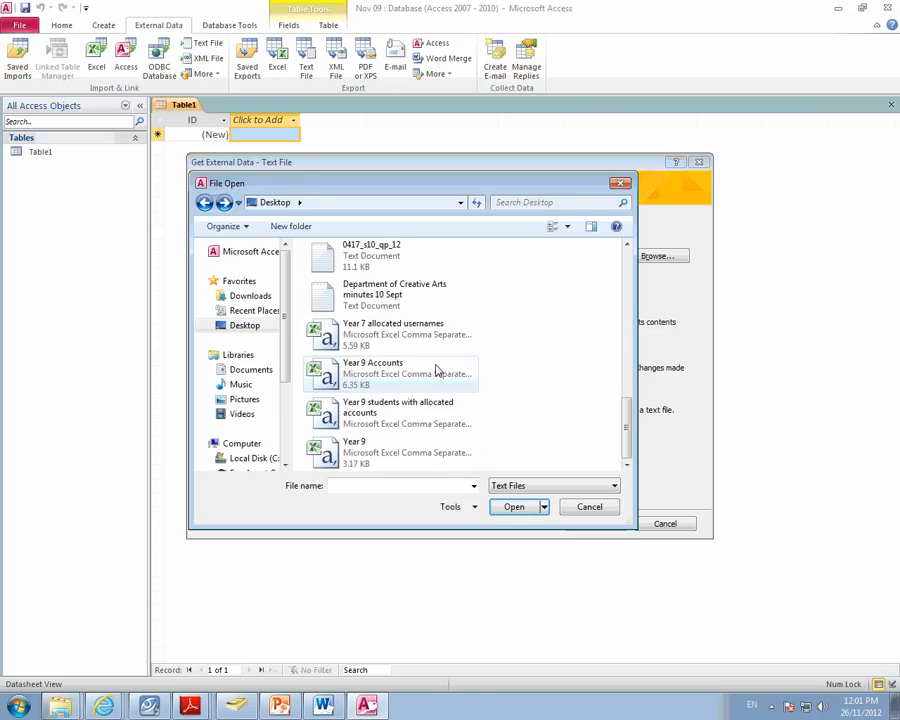
scroll(434, 366, up, 3)
scroll(396, 342, down, 3)
scroll(400, 345, up, 4)
scroll(398, 360, up, 1)
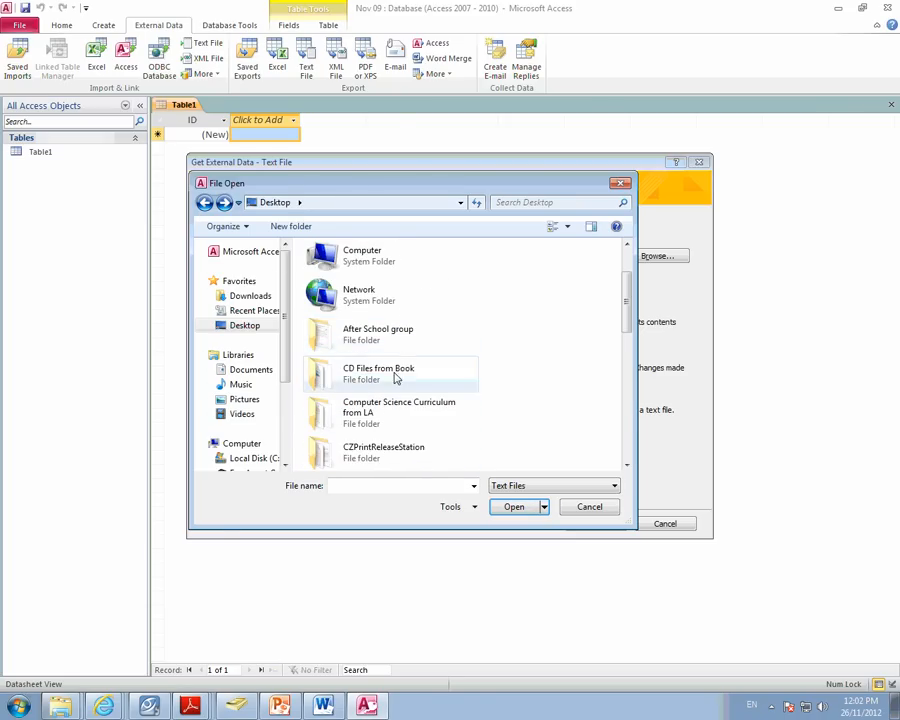
scroll(396, 376, down, 3)
scroll(394, 360, up, 2)
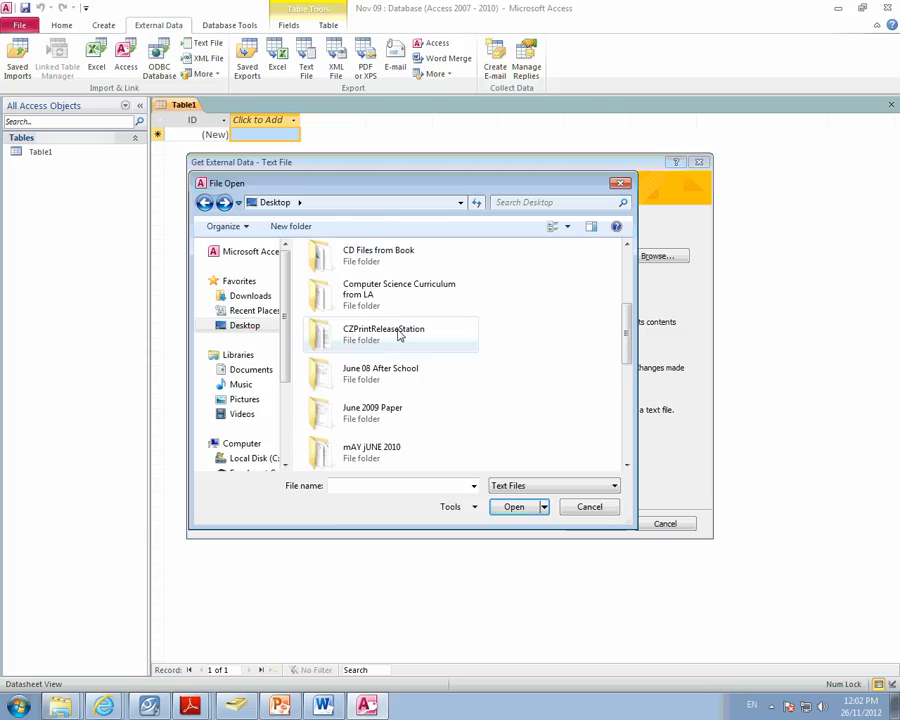
scroll(396, 345, down, 2)
double_click(393, 364)
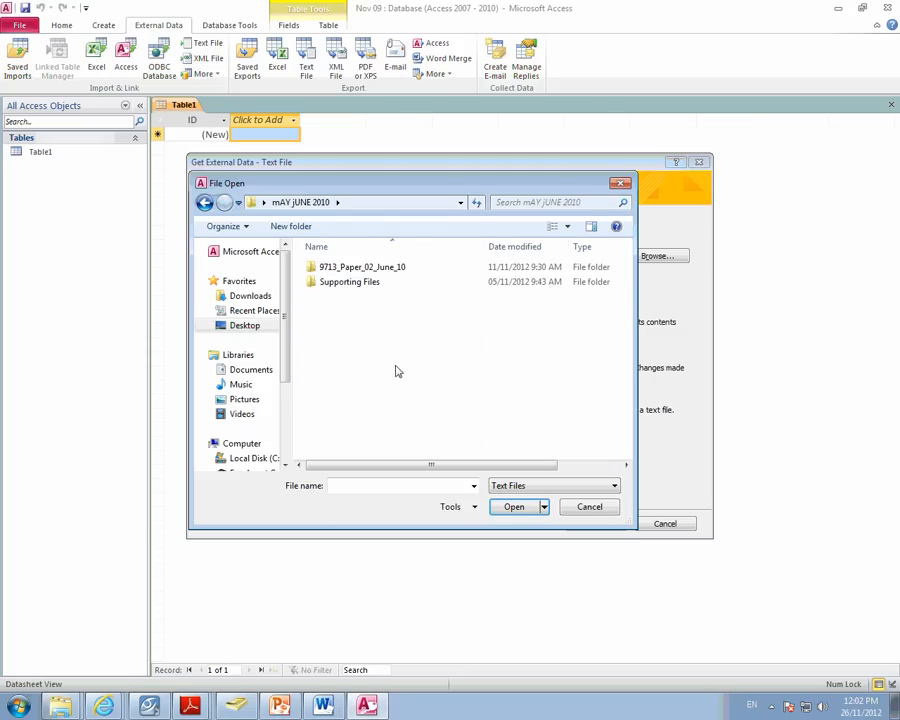
double_click(364, 283)
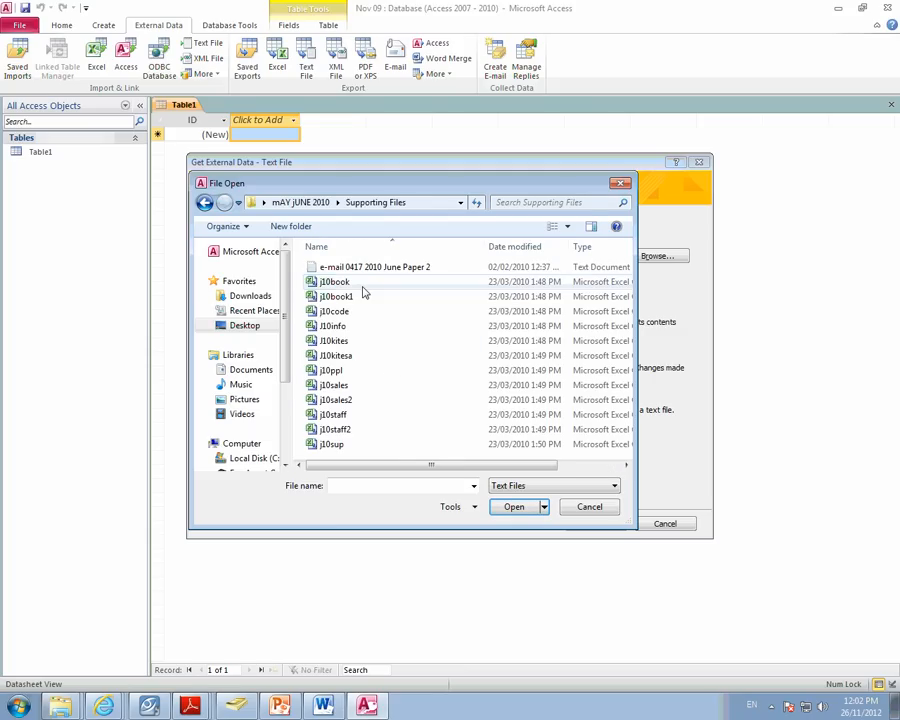
click(347, 386)
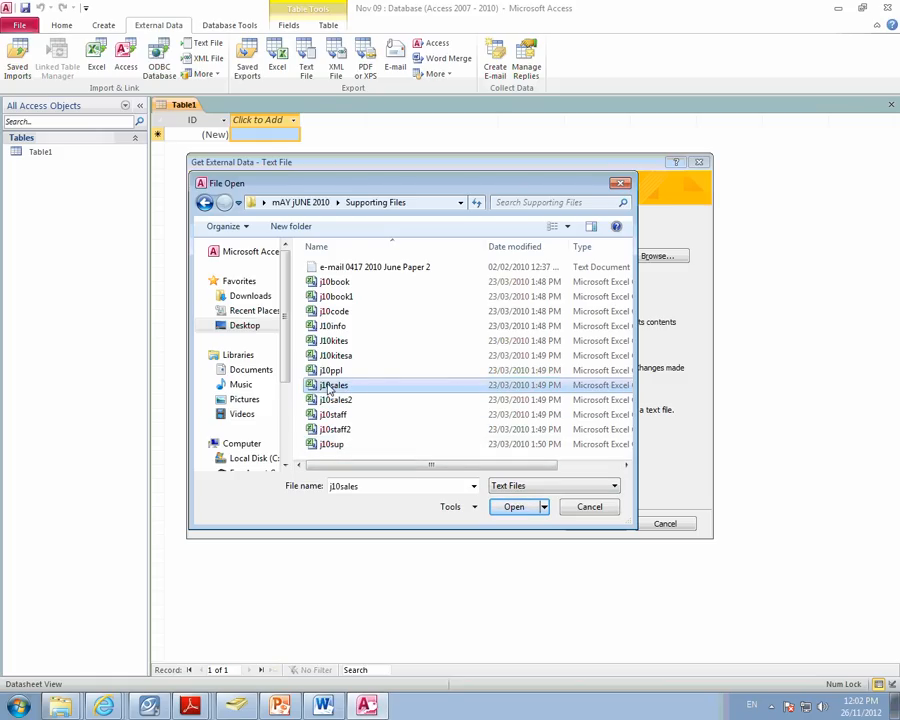
click(514, 507)
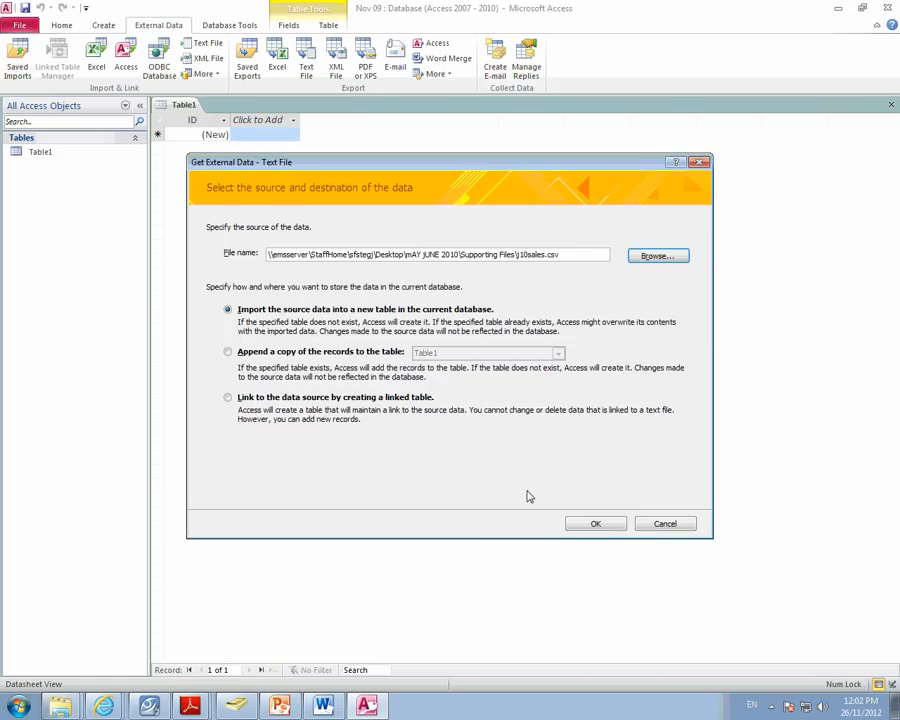
- Import the source into a new table as comma-delimited text, treating the first row as field names
click(595, 522)
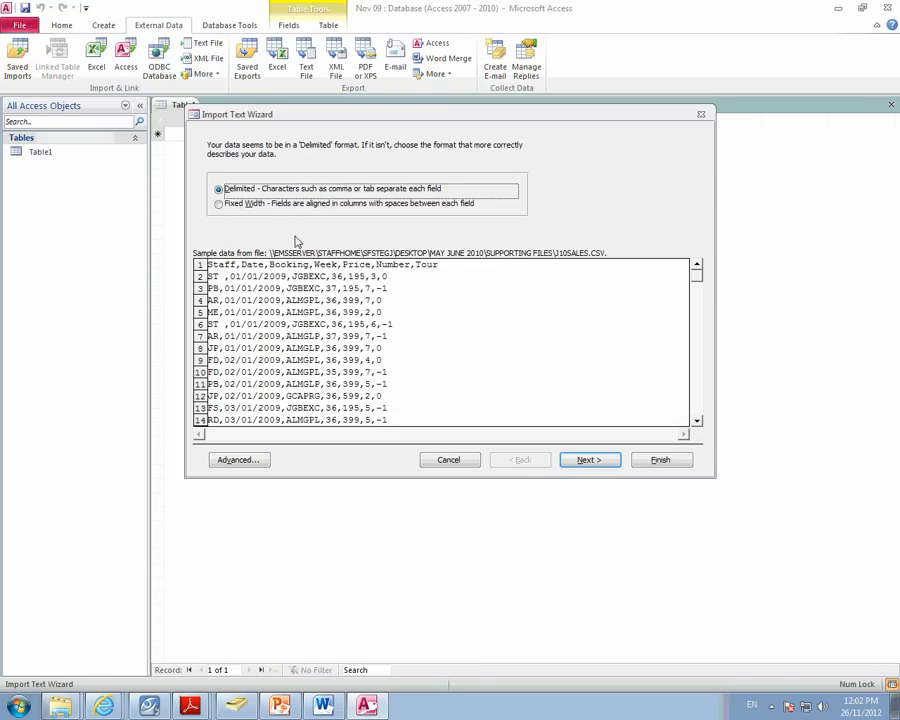
click(602, 463)
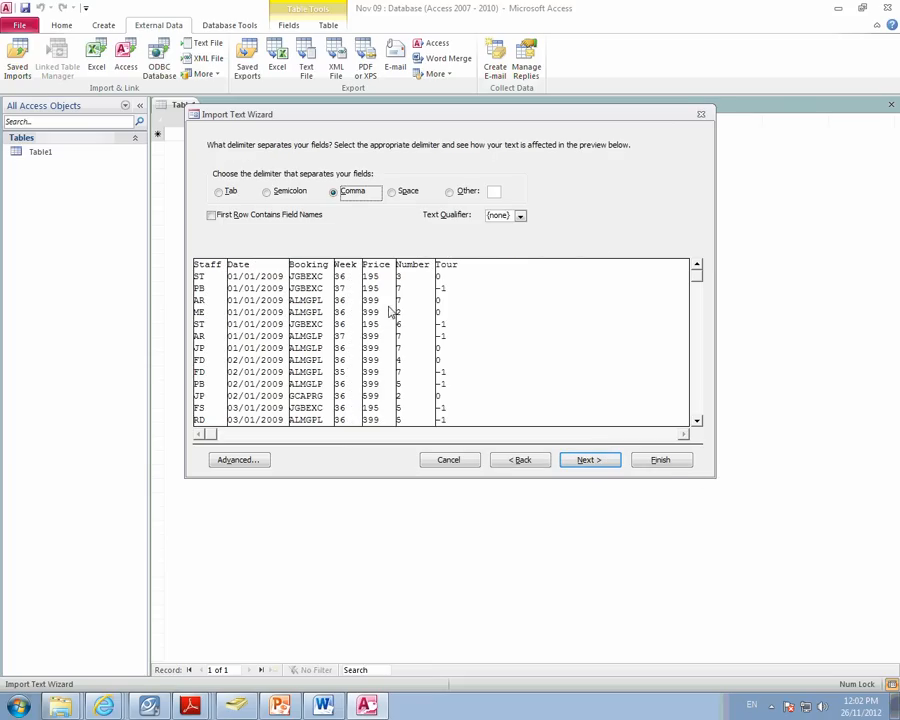
click(216, 216)
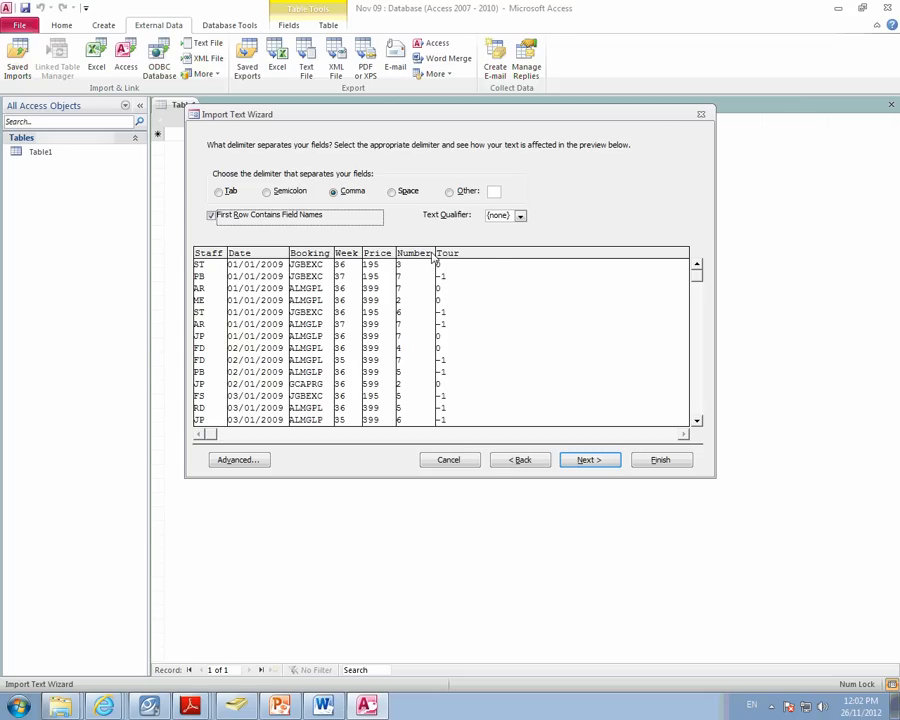
- Set the Price field's data type to Currency in the advanced import specification
click(238, 460)
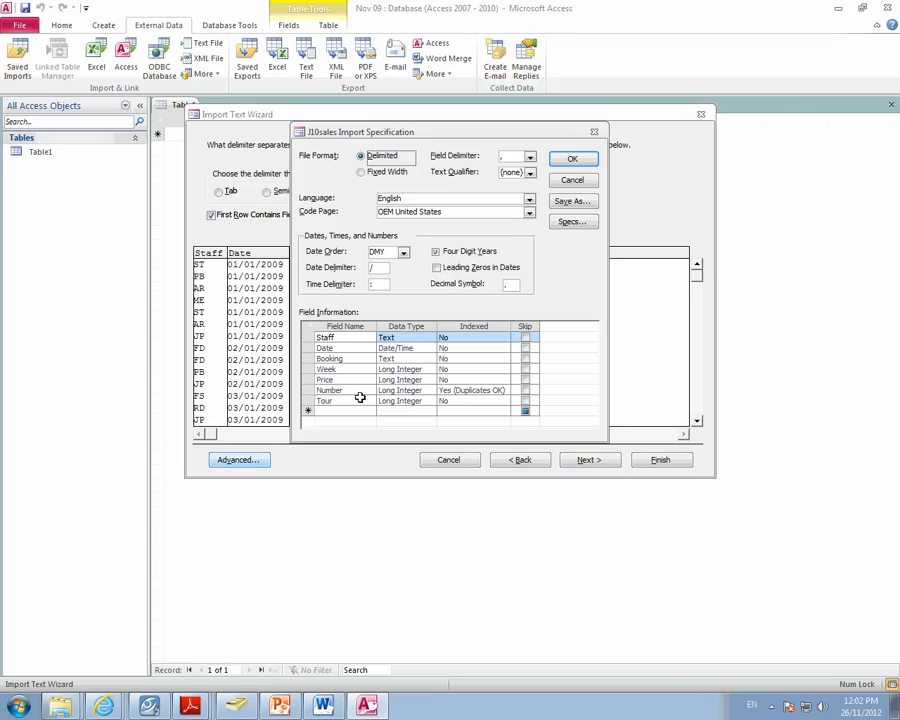
click(360, 379)
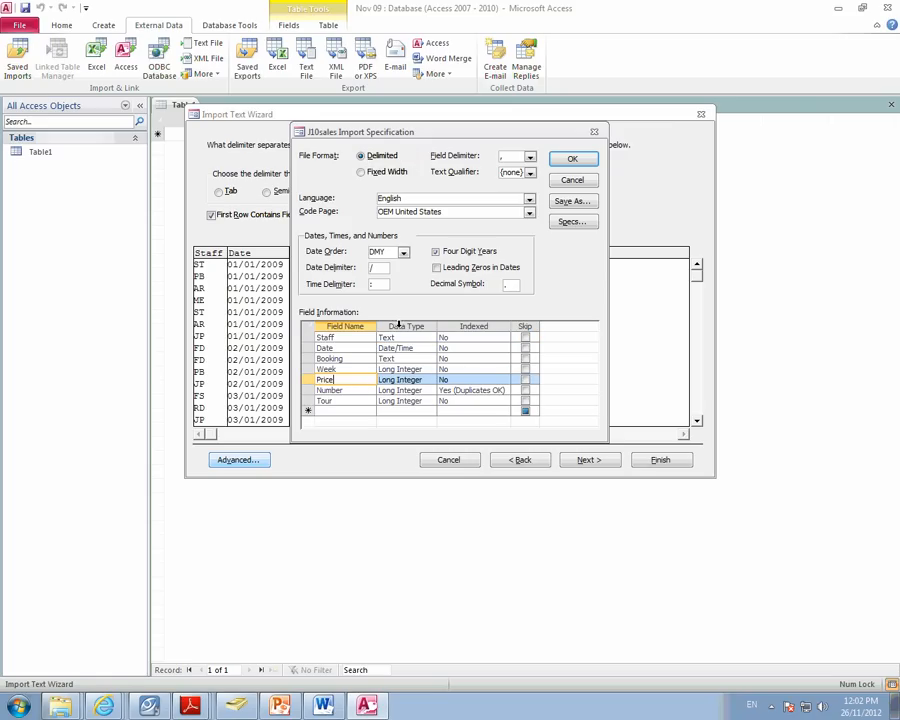
click(421, 379)
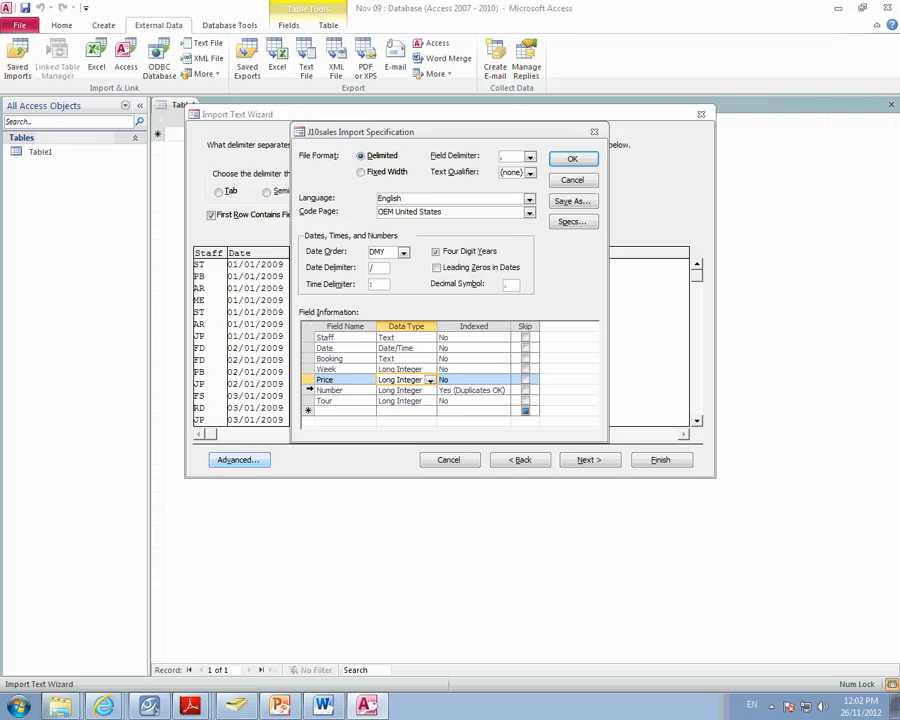
click(430, 381)
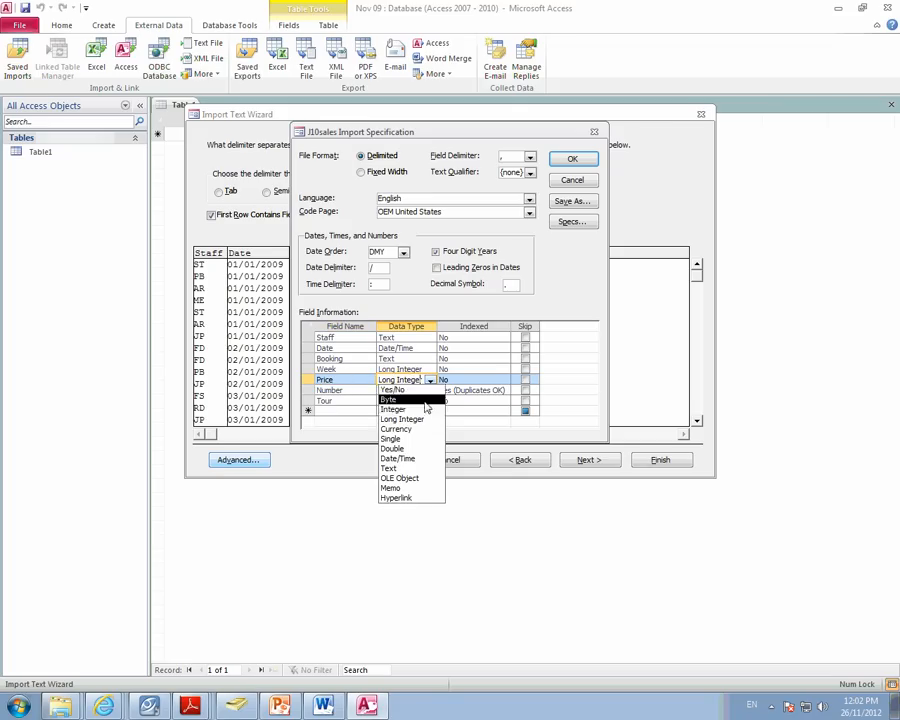
click(428, 426)
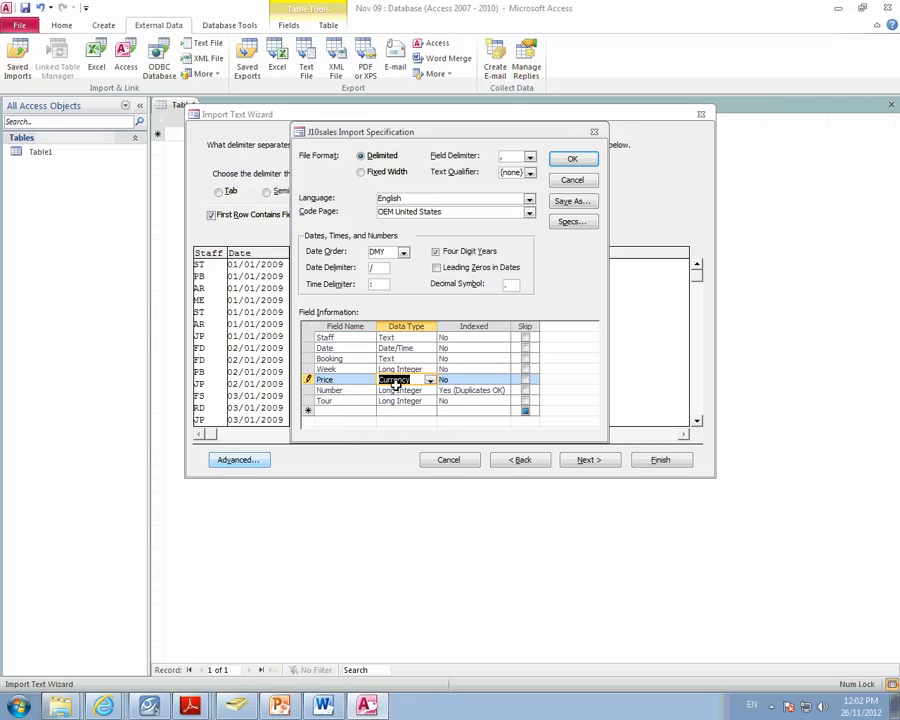
- Set the Tour field's data type to Yes/No and accept the import specification
click(369, 401)
click(430, 401)
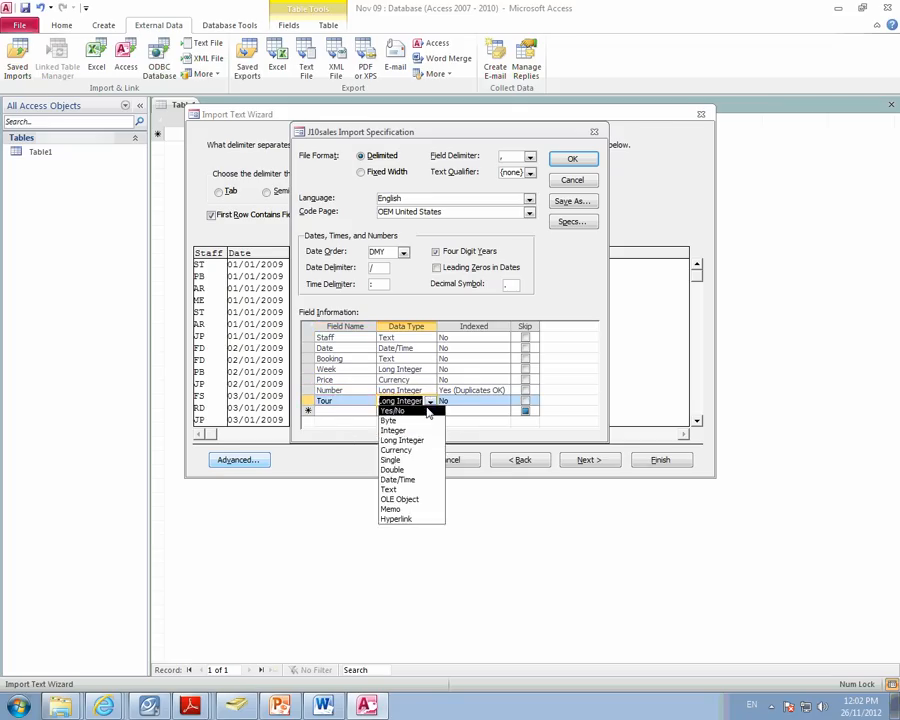
click(423, 411)
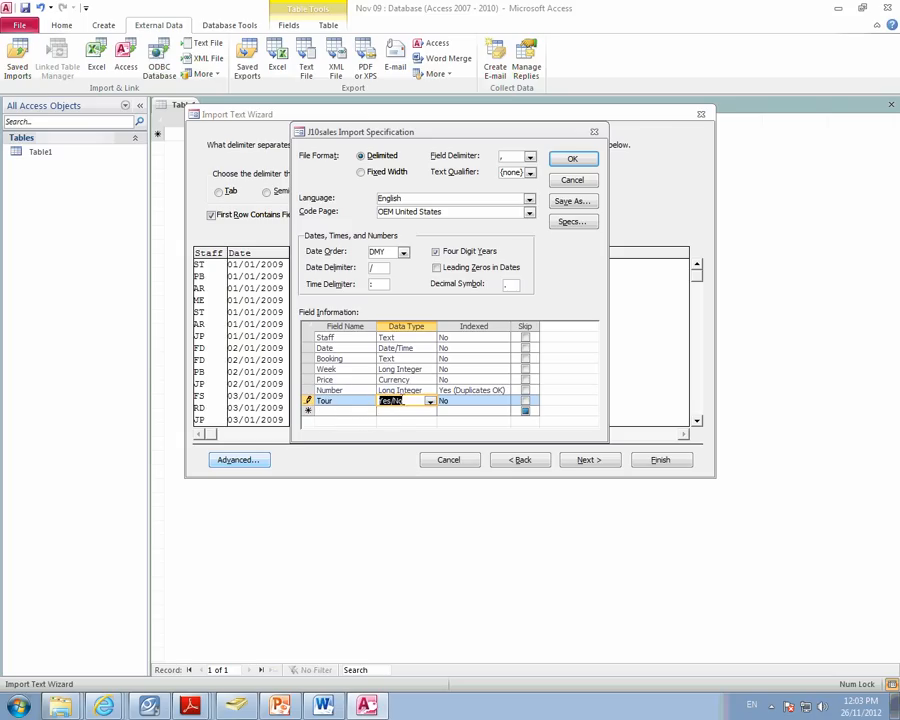
click(577, 160)
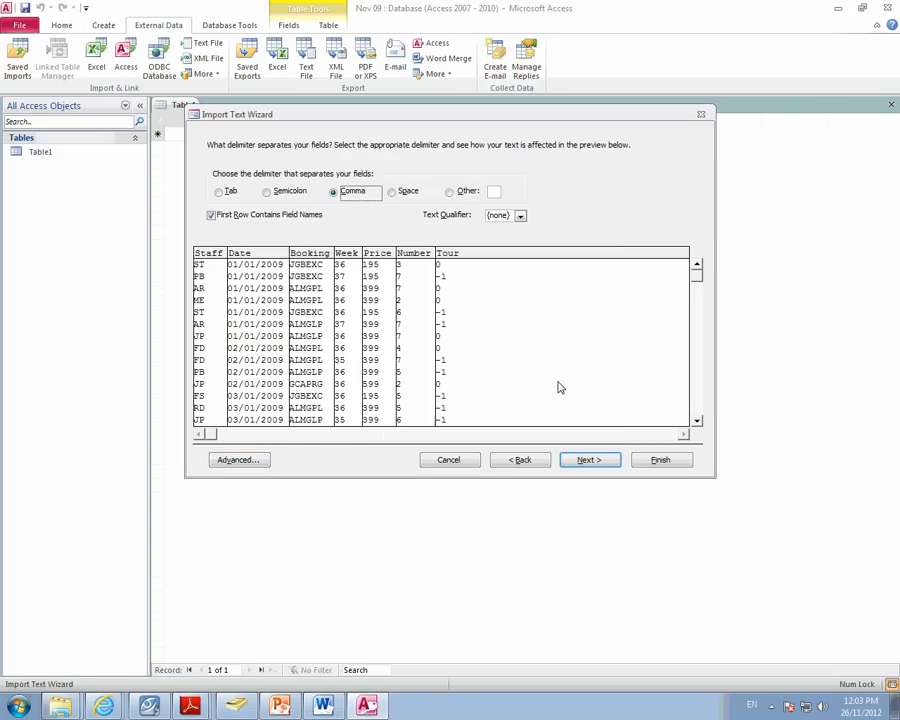
- Finish importing the data into the J10sales table with no primary key and without saving the import steps
click(583, 460)
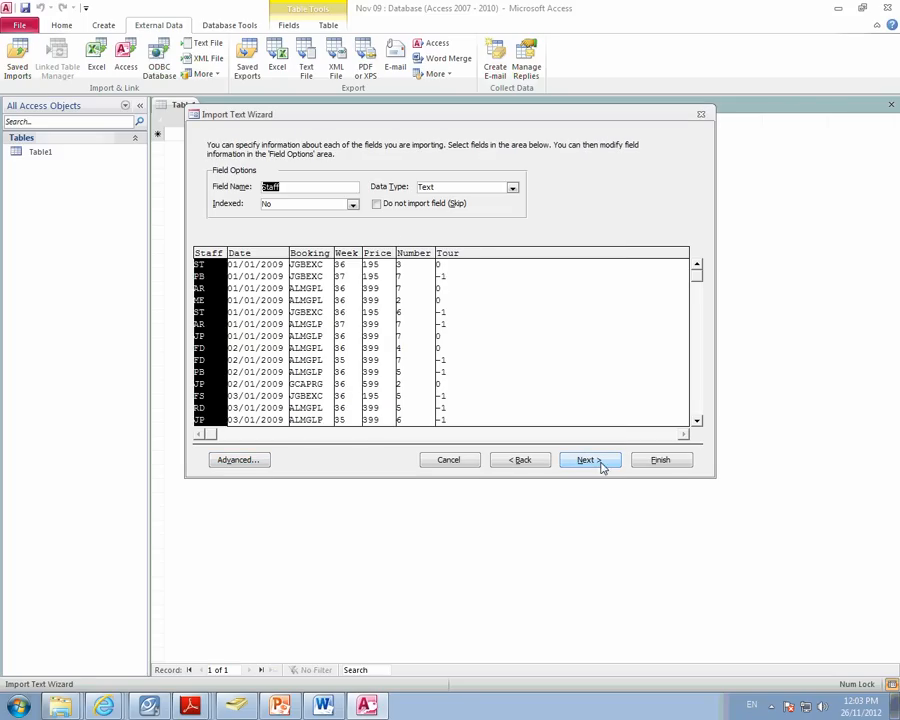
click(588, 460)
click(316, 212)
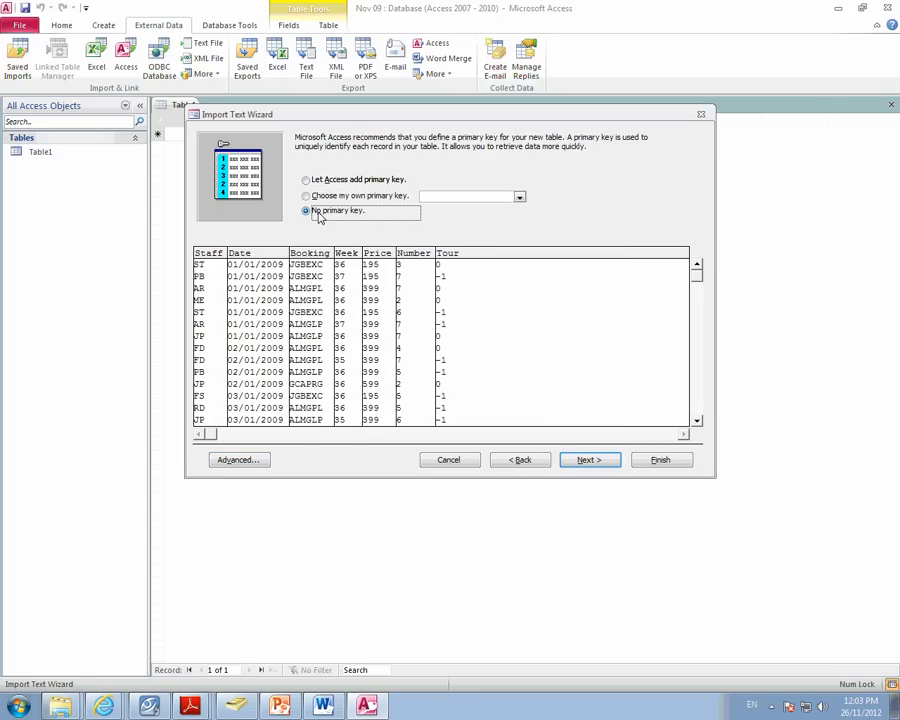
click(593, 461)
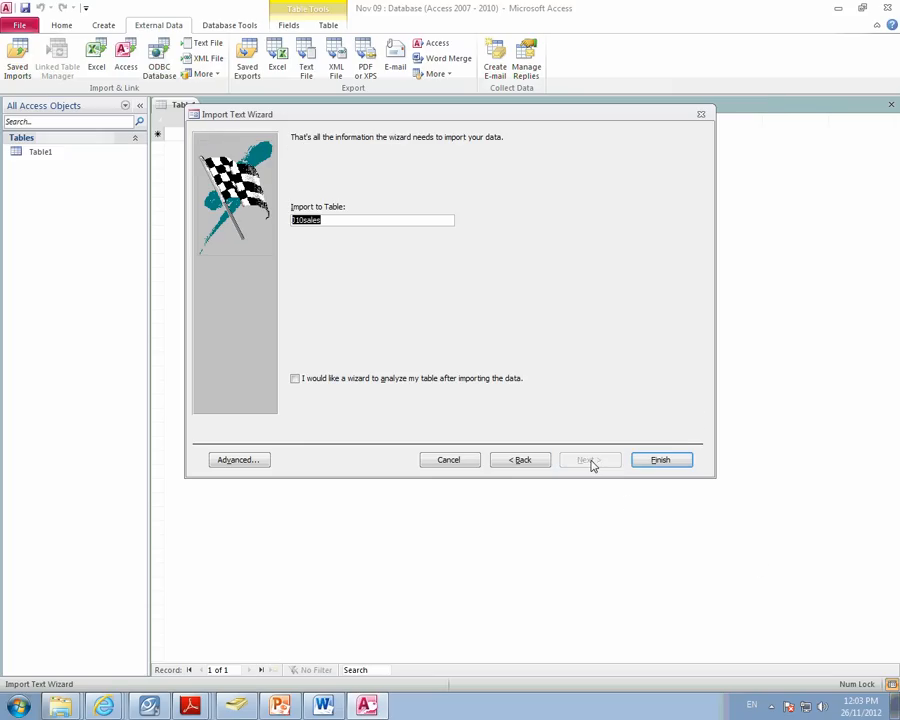
click(666, 462)
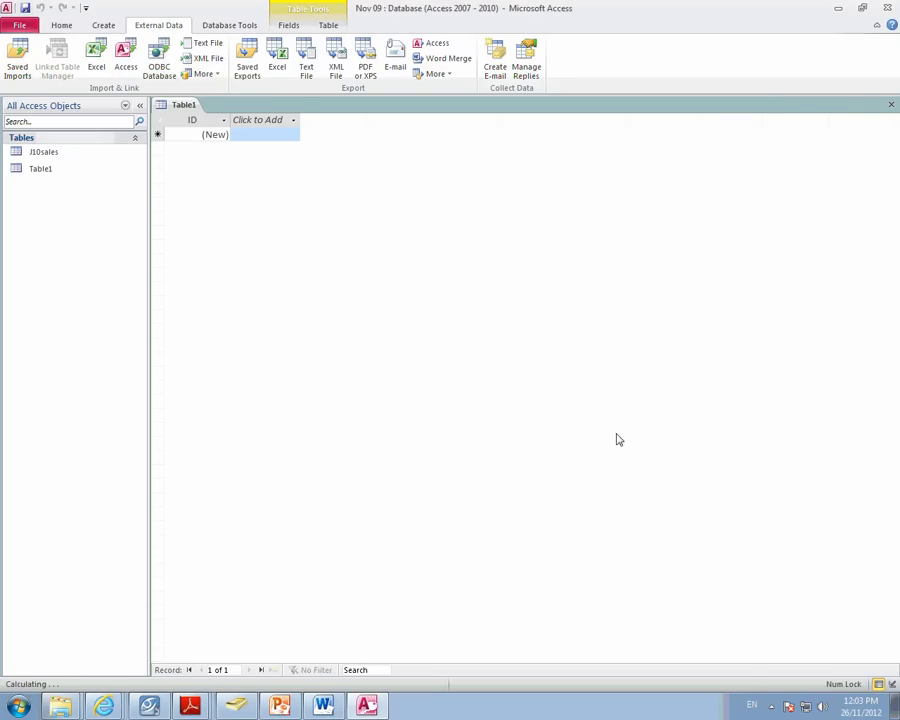
click(667, 523)
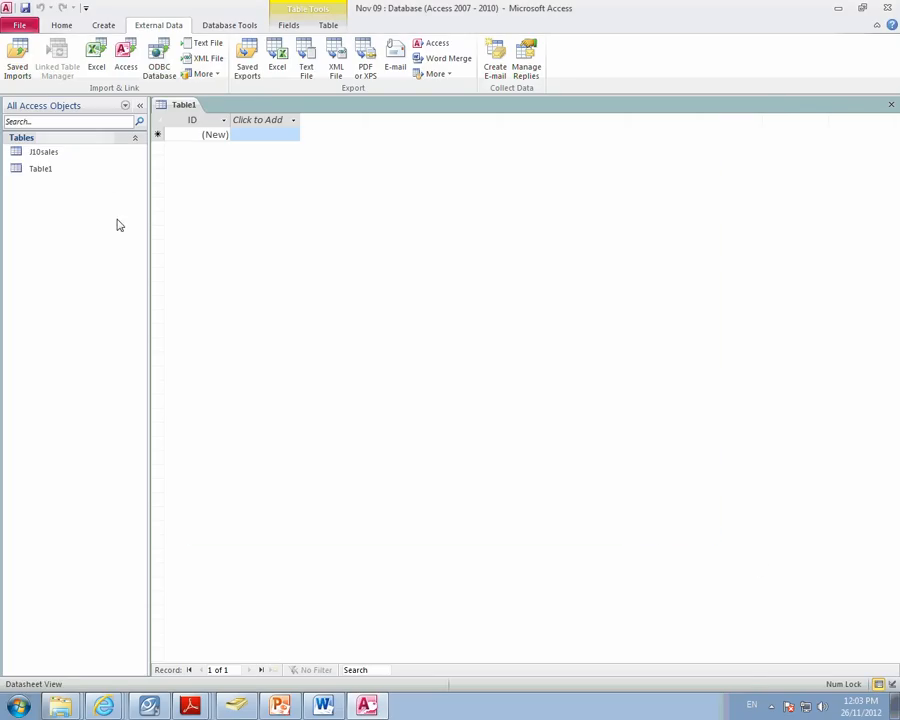
- Open the J10sales table in Design view and format the Price field as Currency with 2 decimal places
right_click(53, 153)
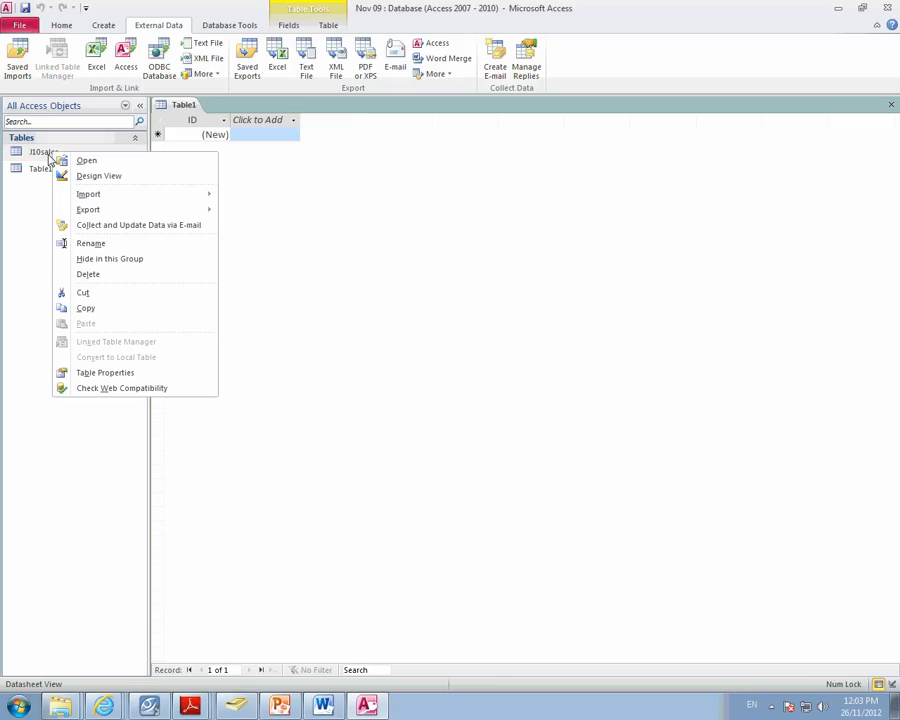
click(99, 176)
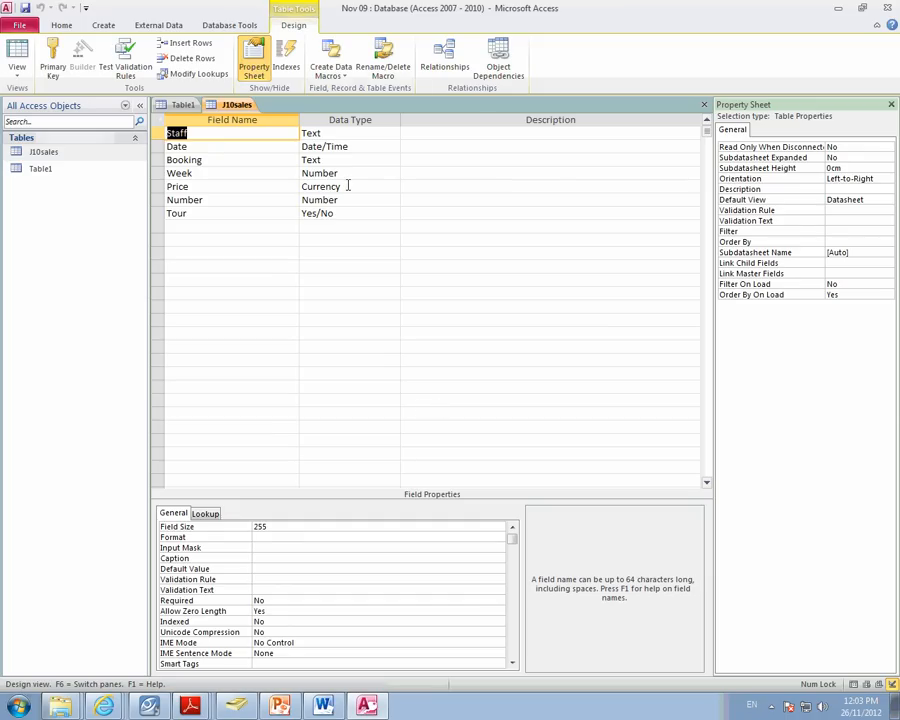
click(348, 186)
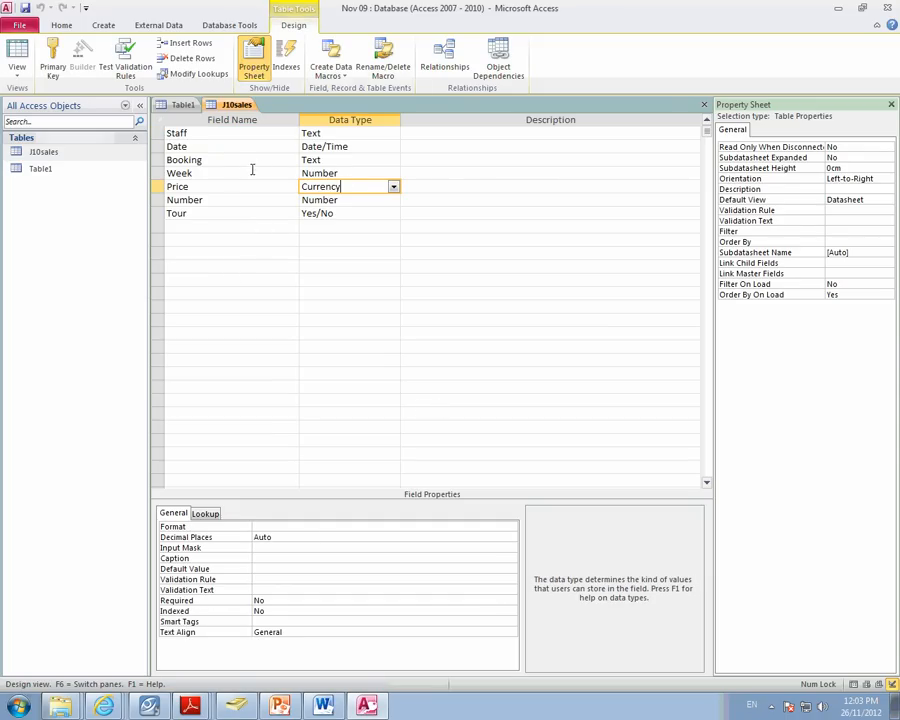
click(325, 526)
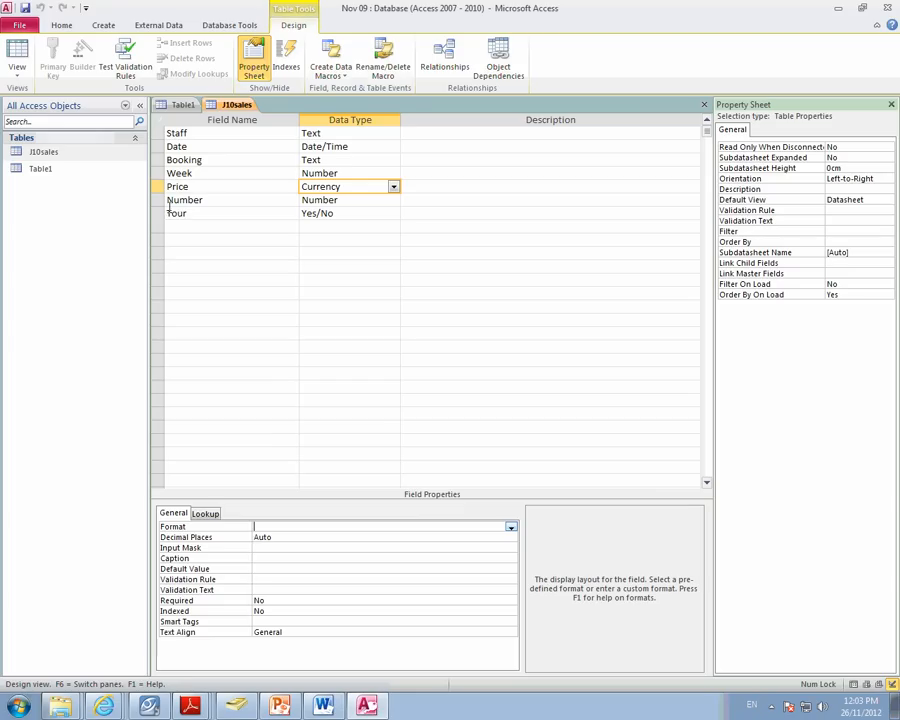
click(510, 526)
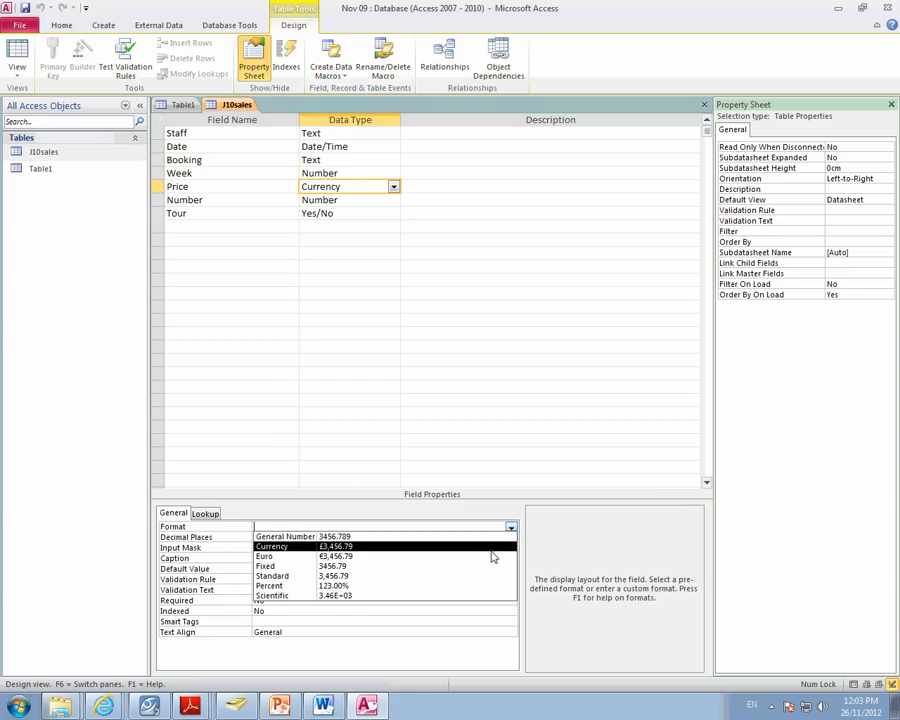
click(491, 547)
click(508, 537)
click(511, 537)
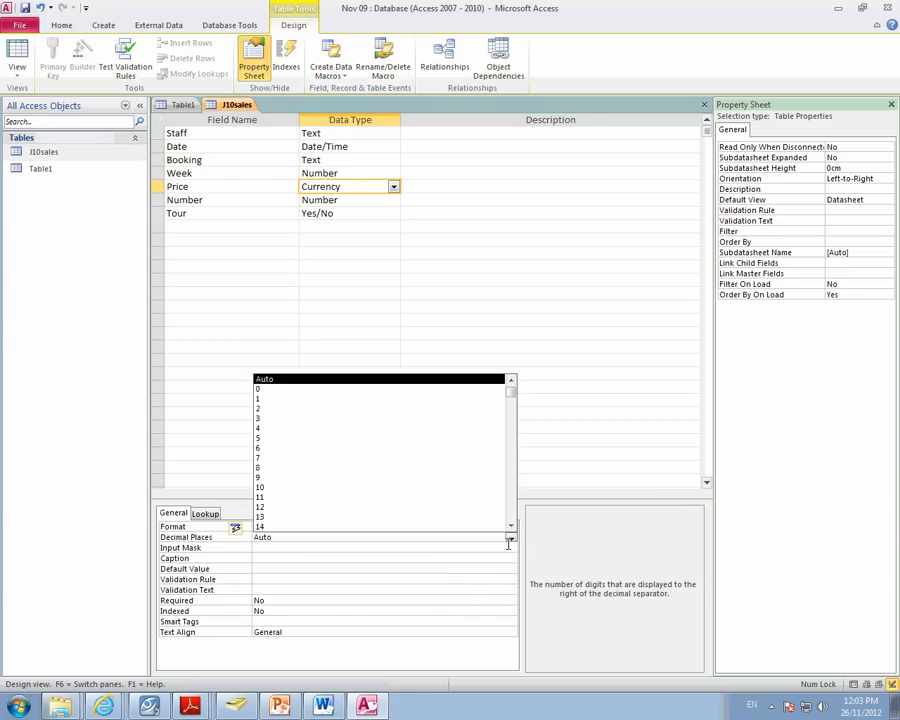
click(424, 408)
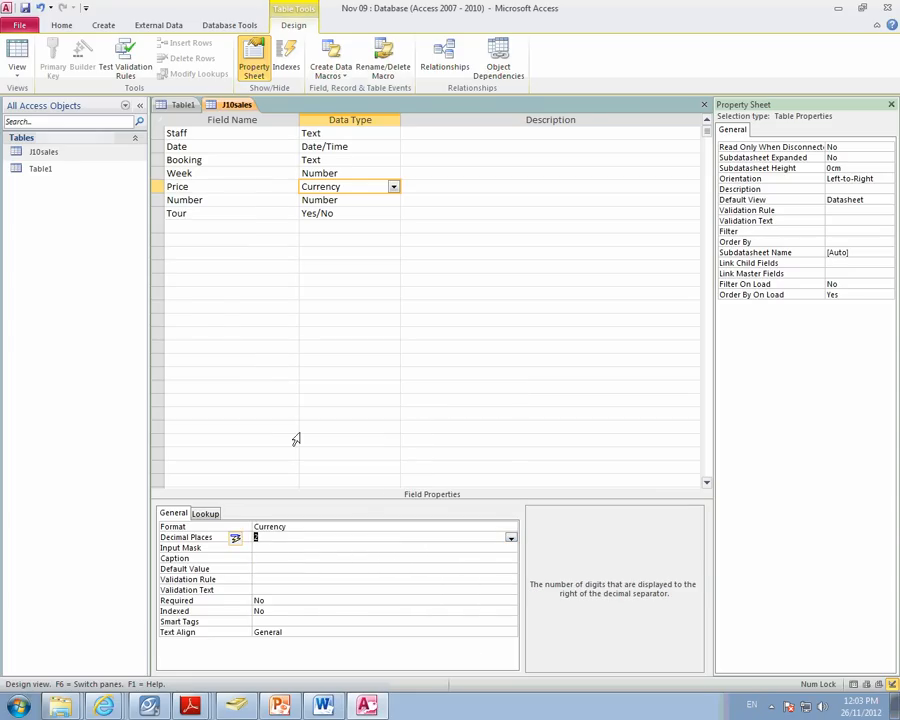
- Set the Tour field's display format to Yes/No
click(355, 212)
click(491, 527)
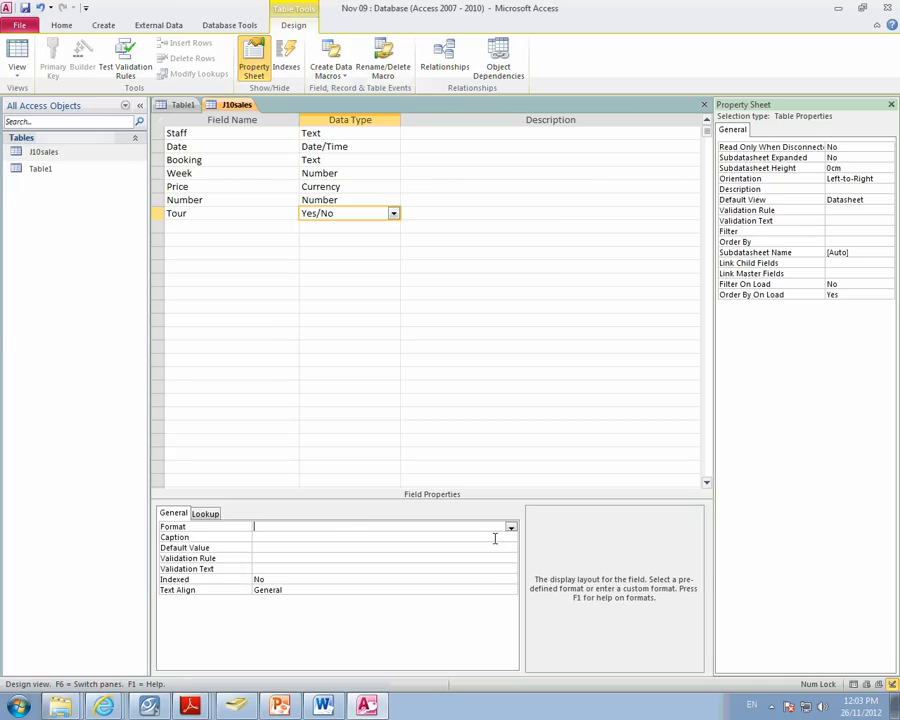
click(510, 531)
click(482, 545)
- Capture the table design with the Price field's properties showing and paste the screenshot into a new blank Word document
click(353, 185)
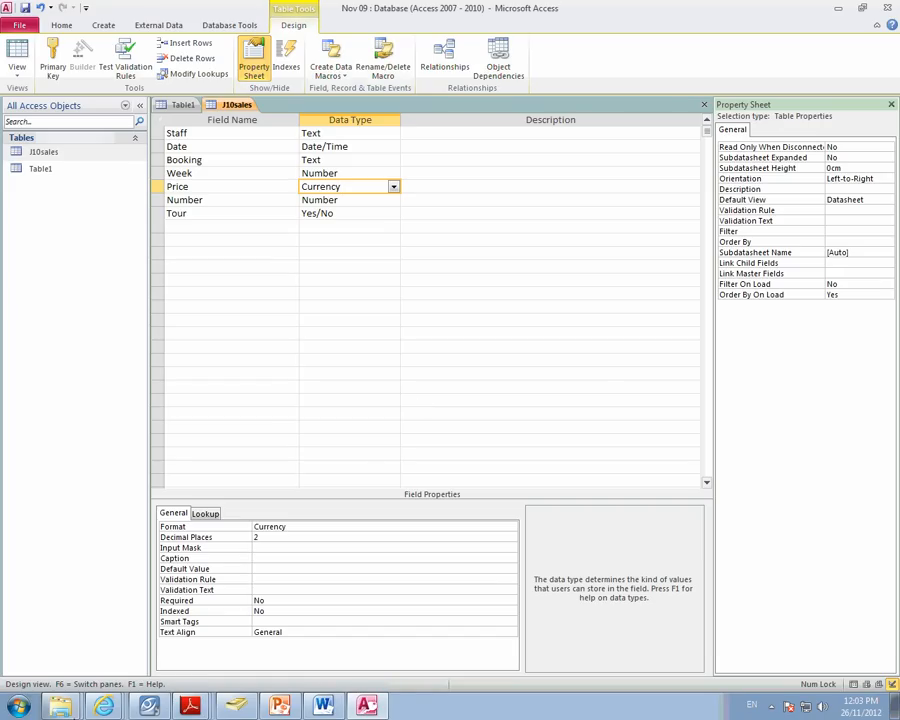
click(323, 706)
click(406, 242)
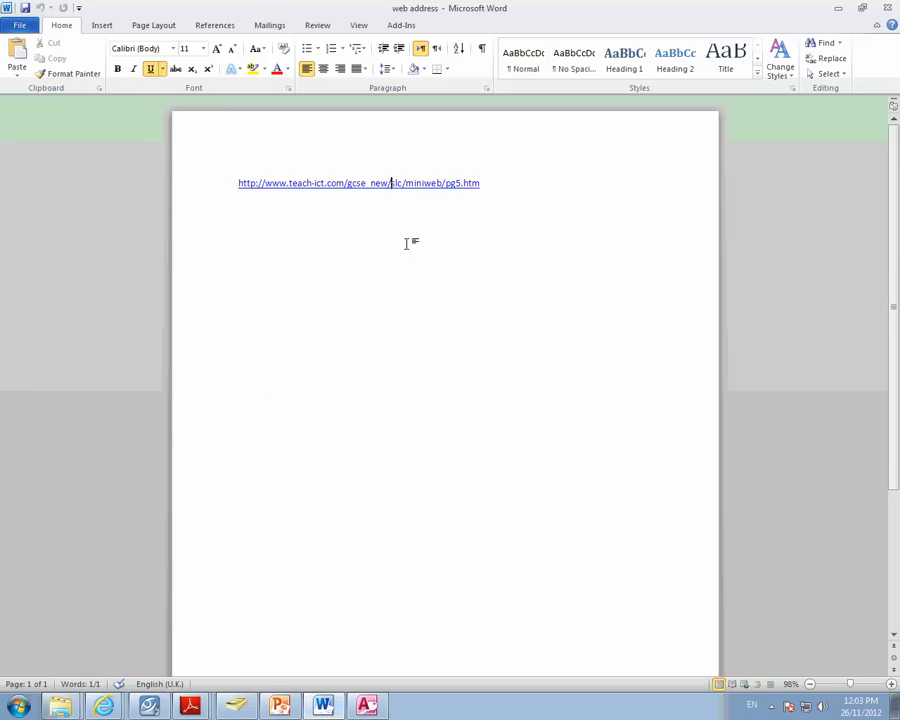
click(16, 24)
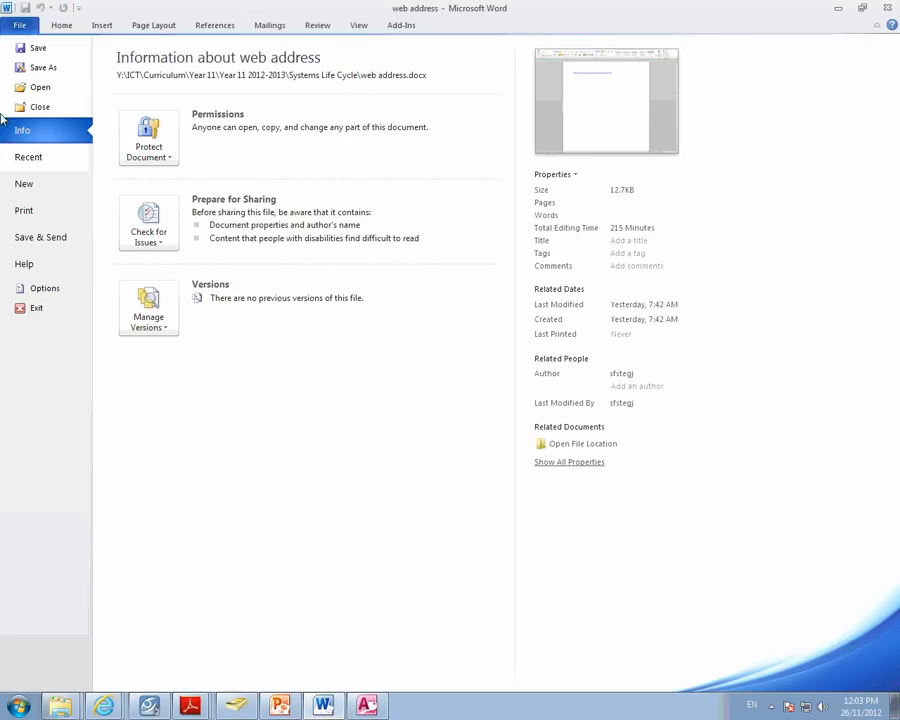
click(34, 183)
double_click(130, 120)
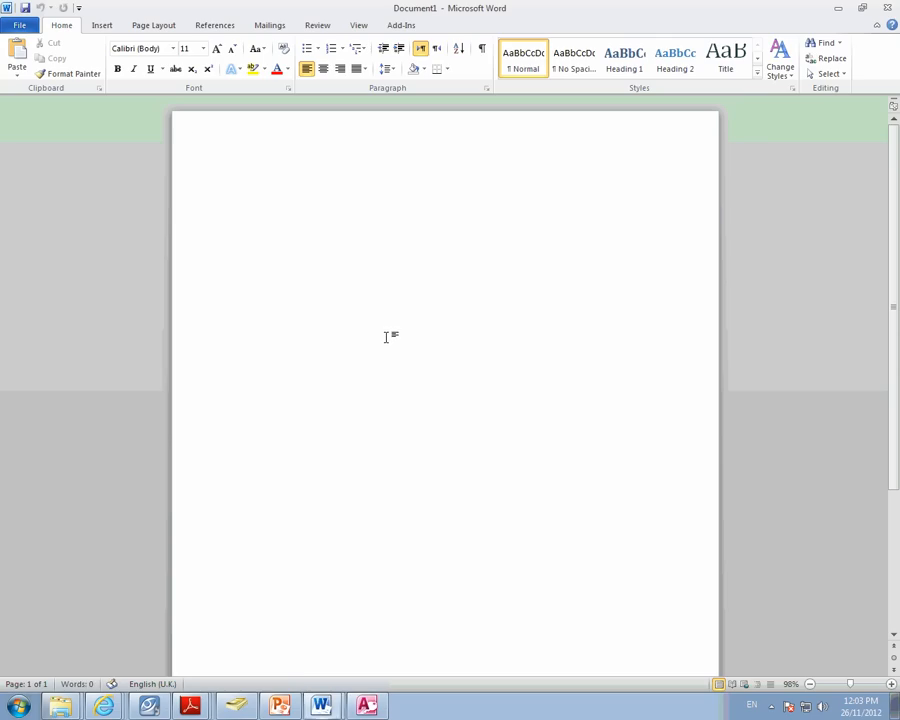
key(ctrl+v)
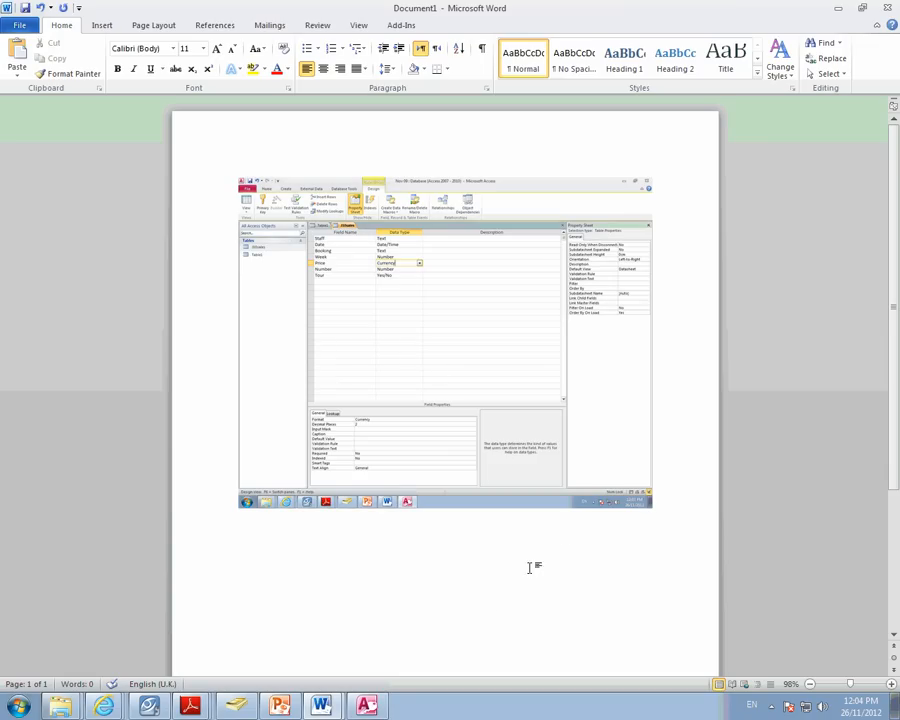
- Capture the table design in Access with the Tour field's properties showing and paste it after the first screenshot in Word
click(366, 706)
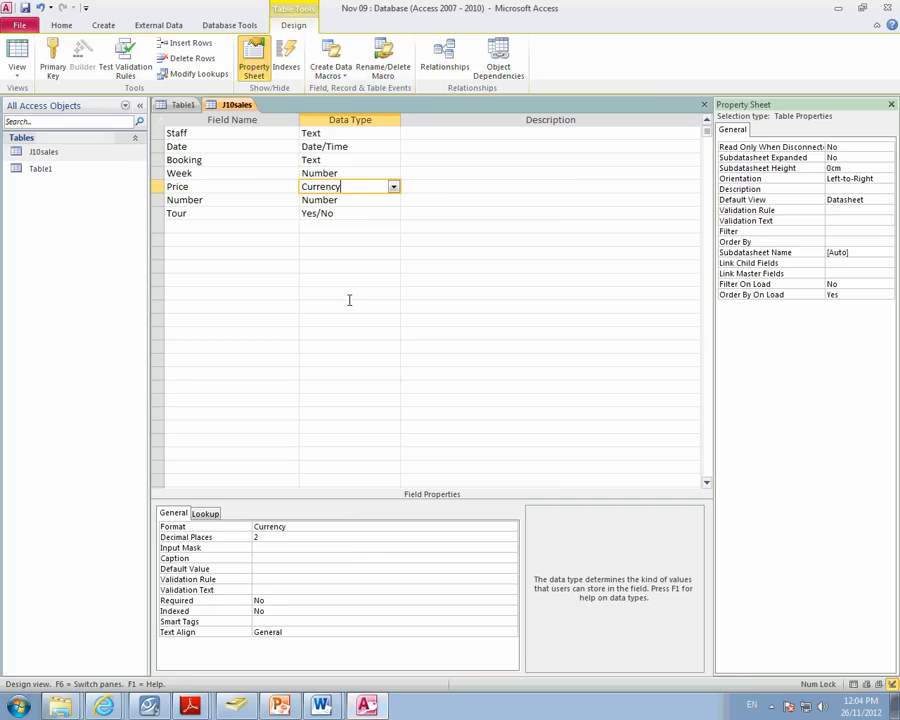
click(366, 213)
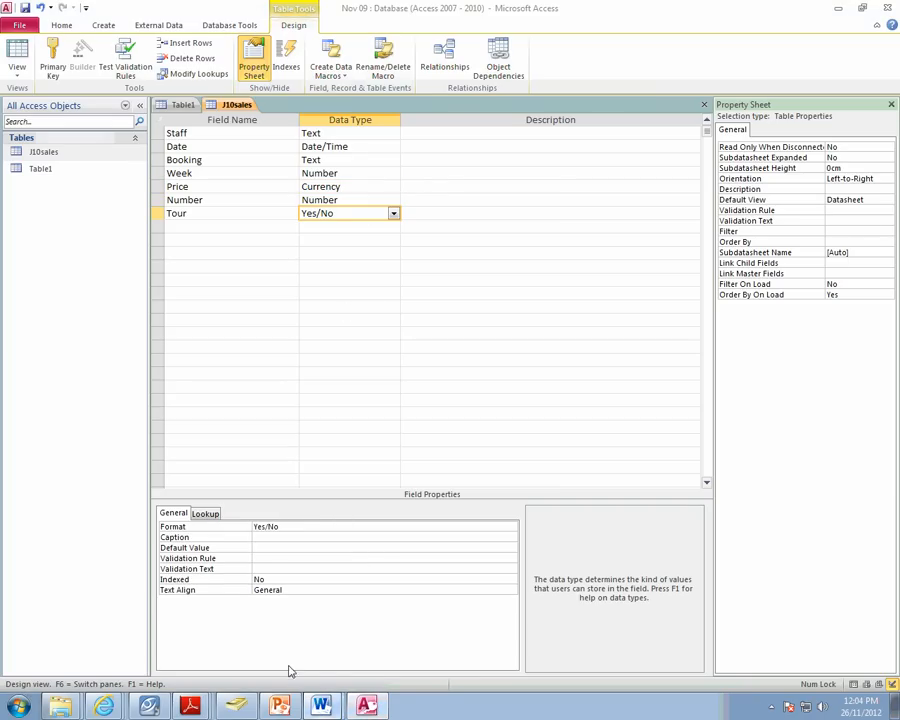
key(alt+Tab)
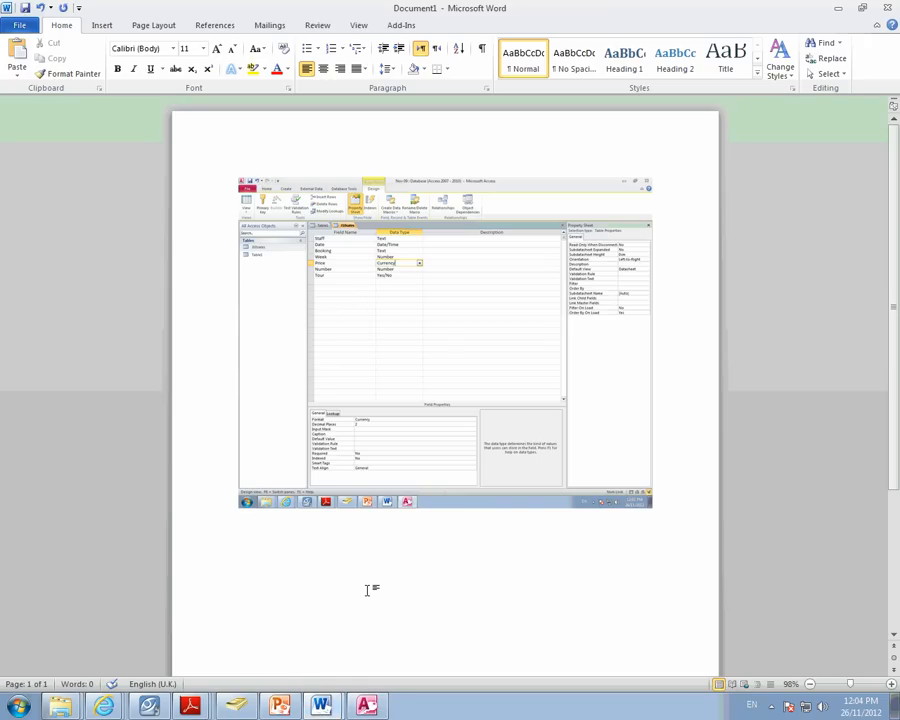
key(ctrl+v)
scroll(409, 404, up, 4)
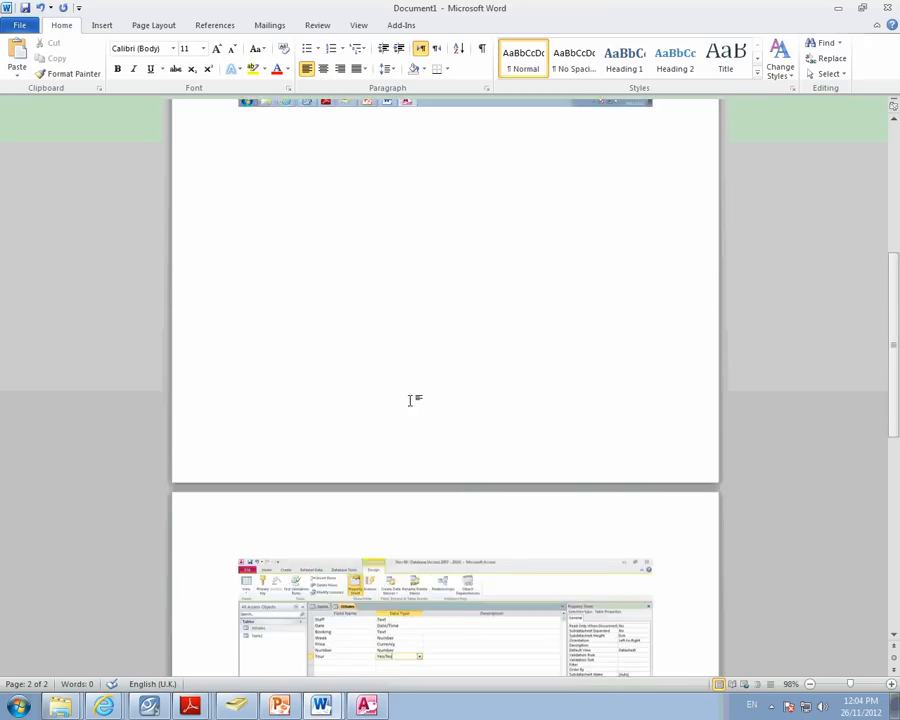
scroll(409, 400, down, 4)
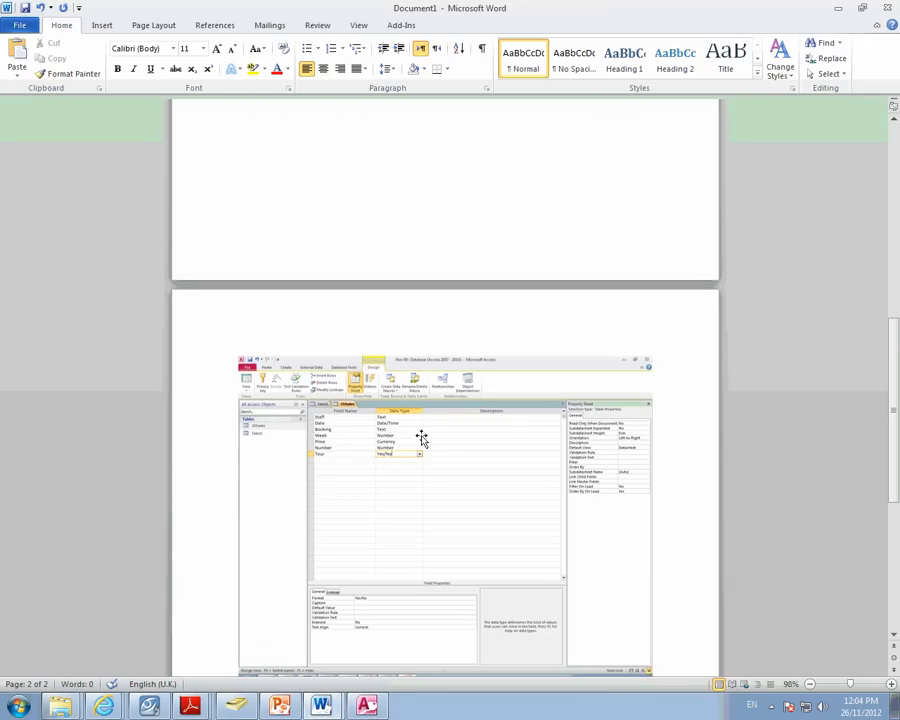
- Return to Access, save the J10sales table design, and show its records in Datasheet view to check the Tour values
key(alt+Tab)
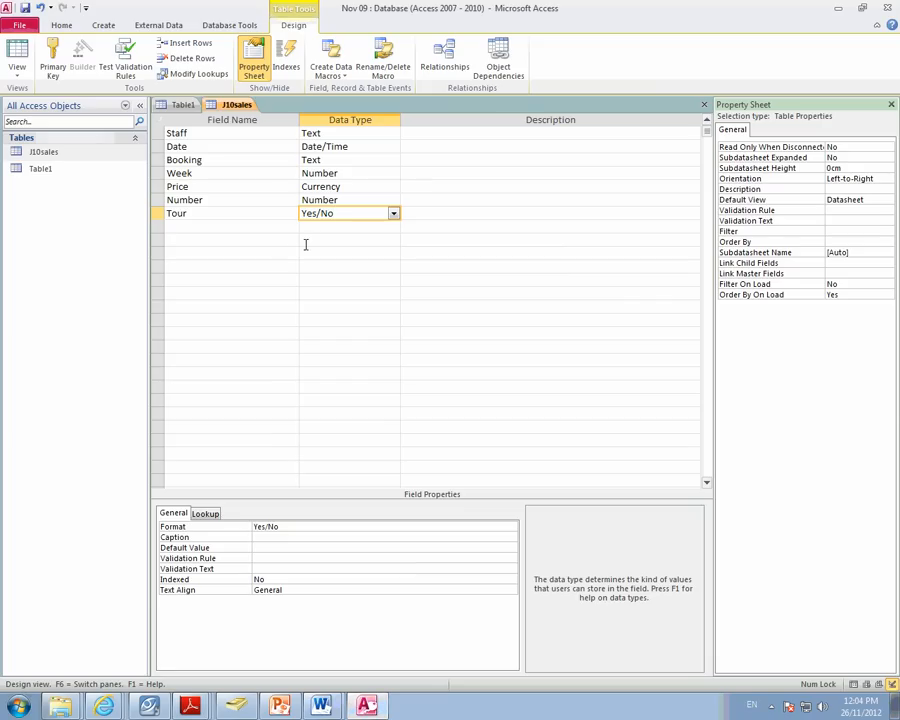
click(28, 10)
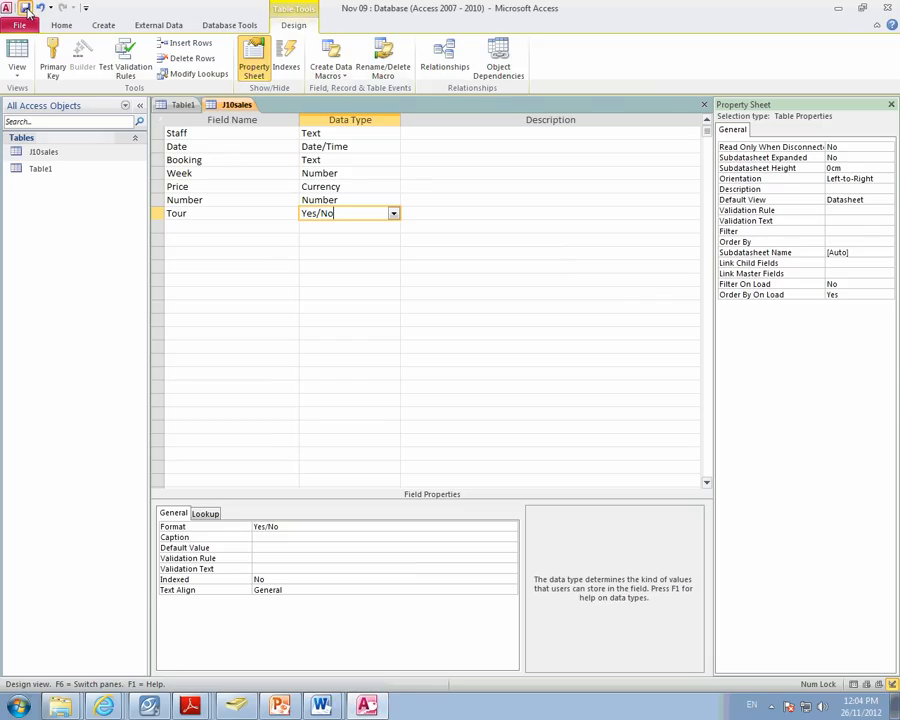
click(14, 55)
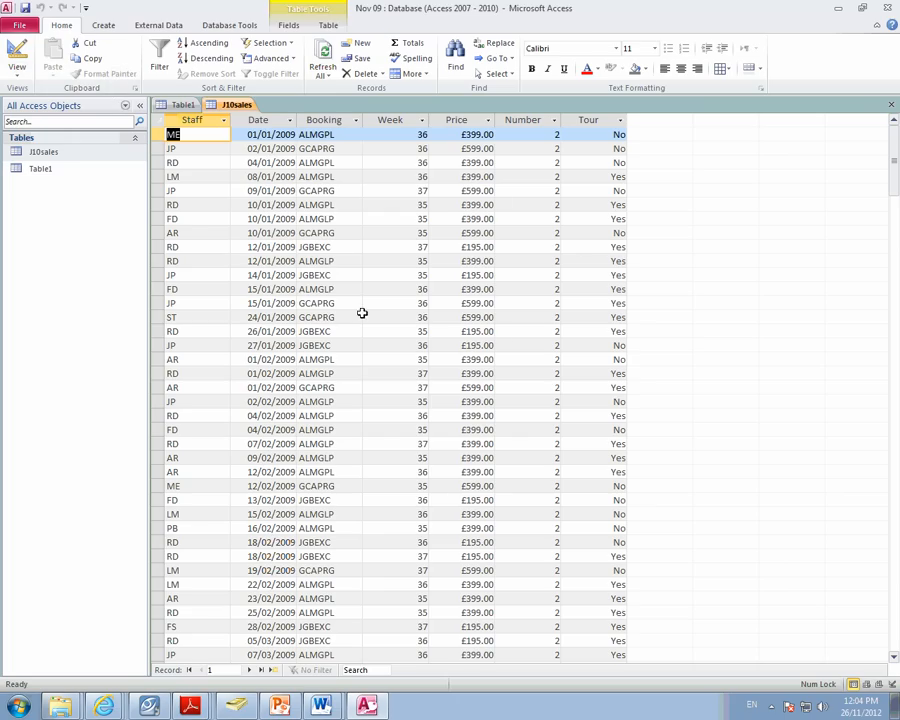
click(594, 134)
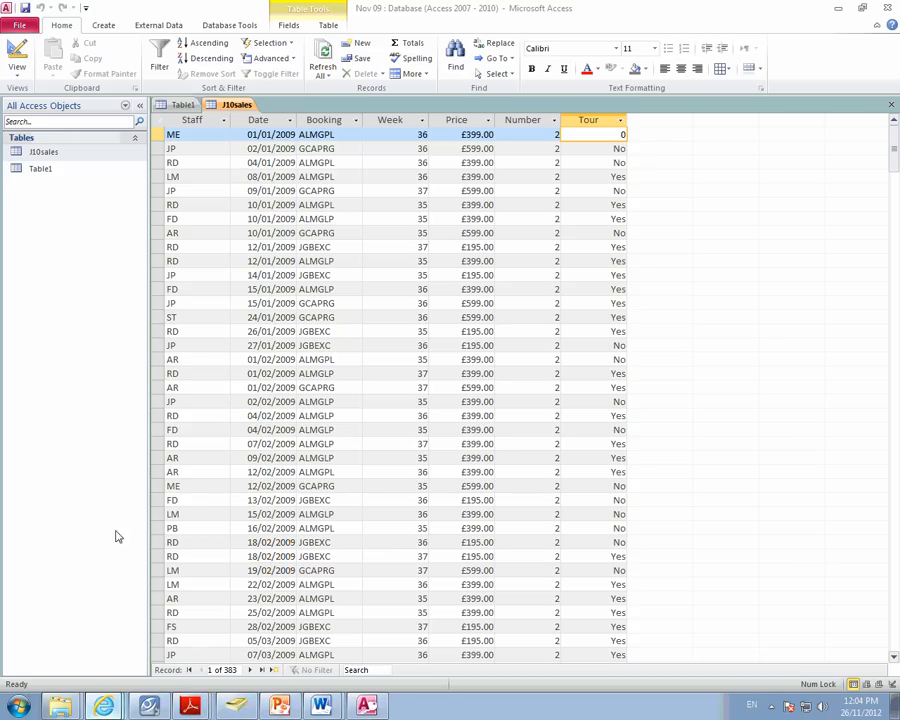
key(alt+Tab)
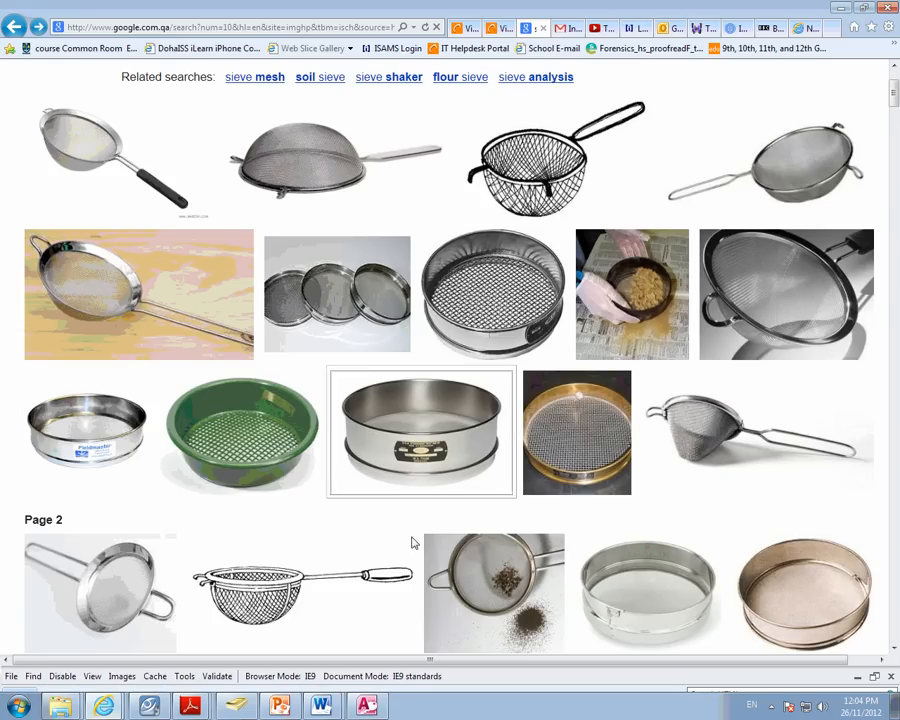
click(366, 706)
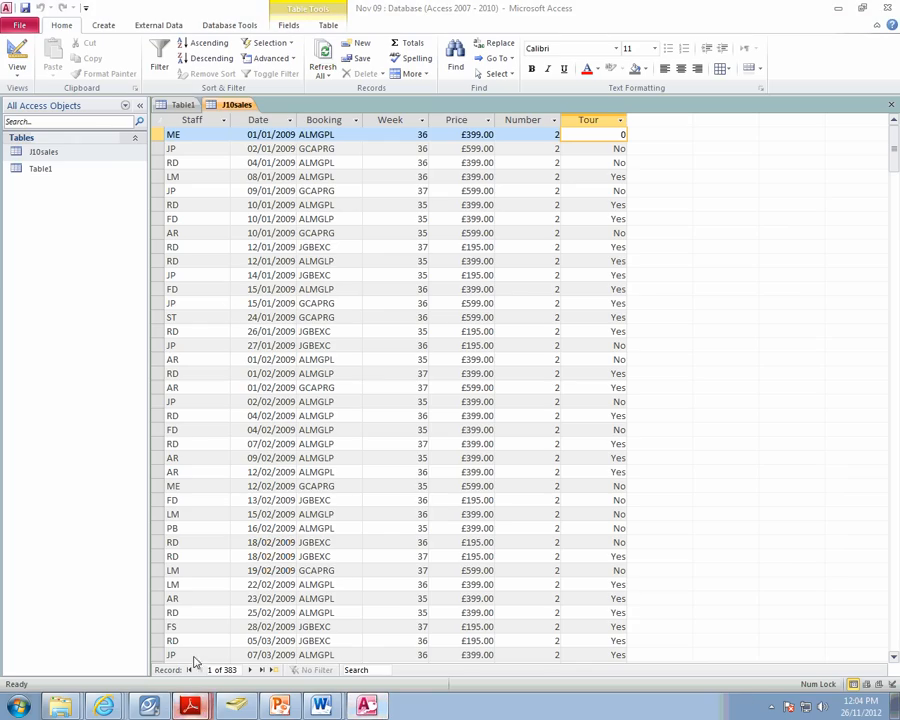
- Switch to the November 09 exam paper in Adobe Reader and find the start of question 42
key(alt+Tab)
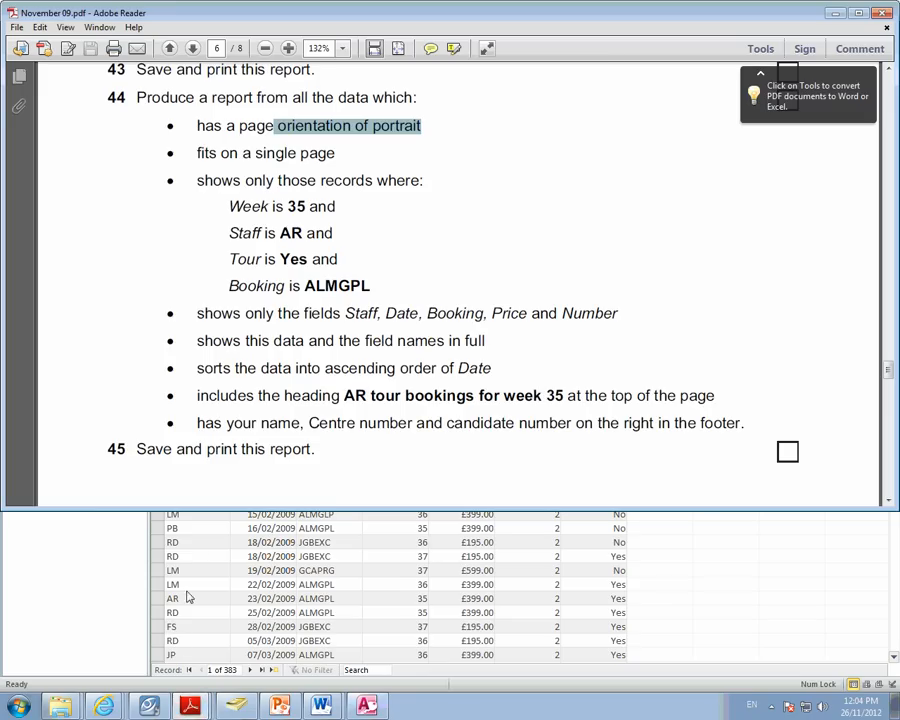
scroll(338, 243, up, 10)
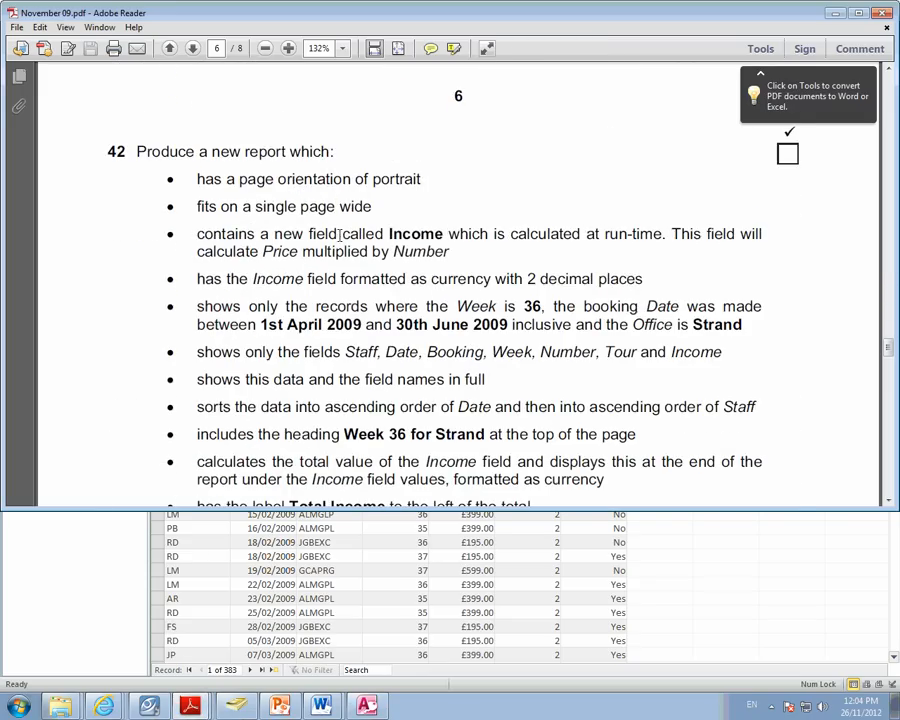
scroll(340, 234, down, 1)
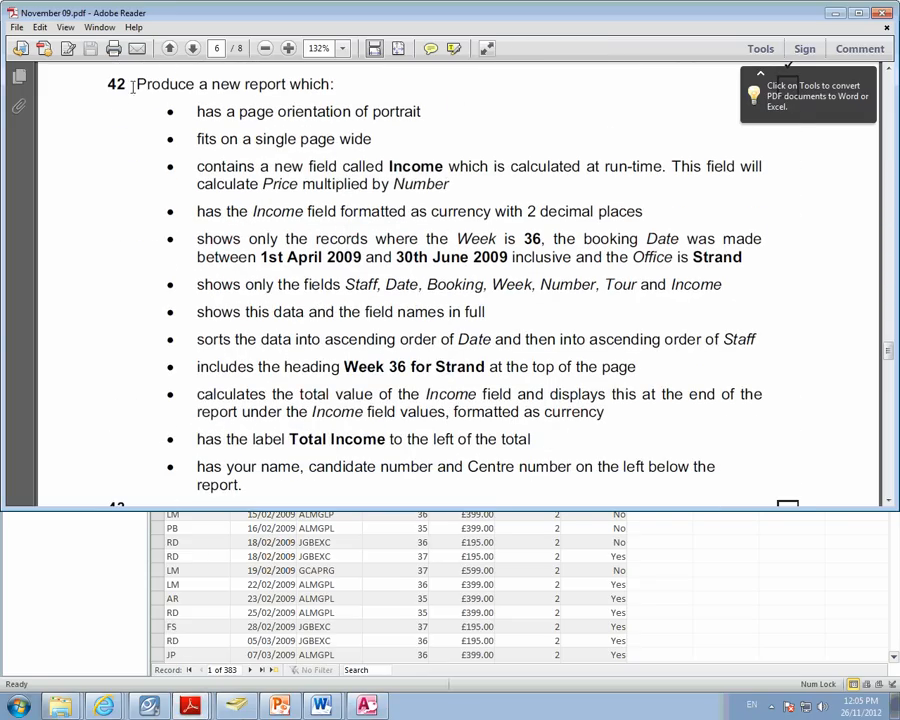
drag(133, 86, 330, 86)
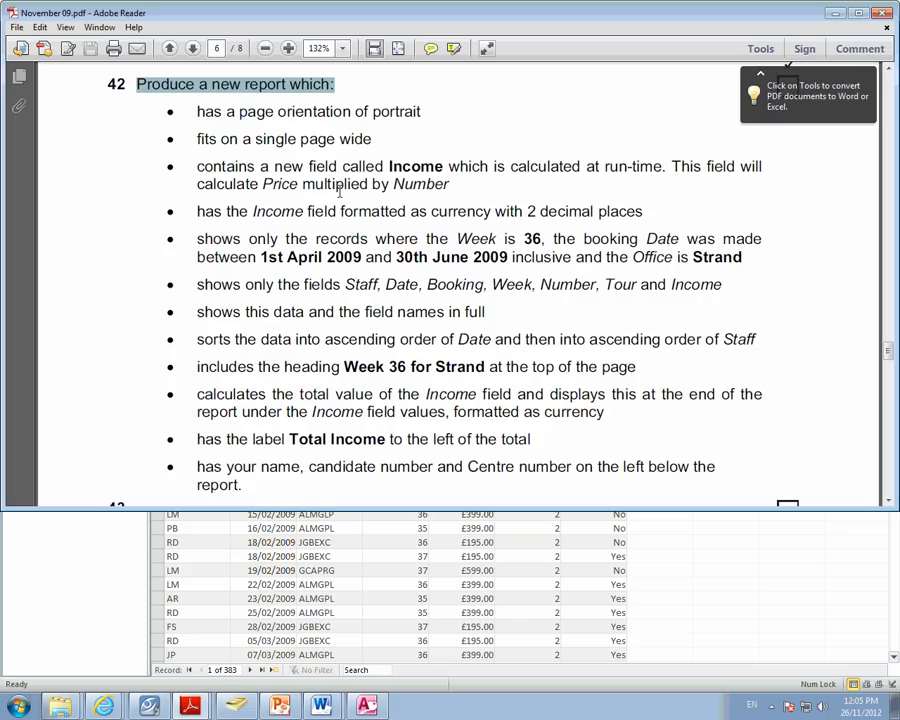
click(298, 172)
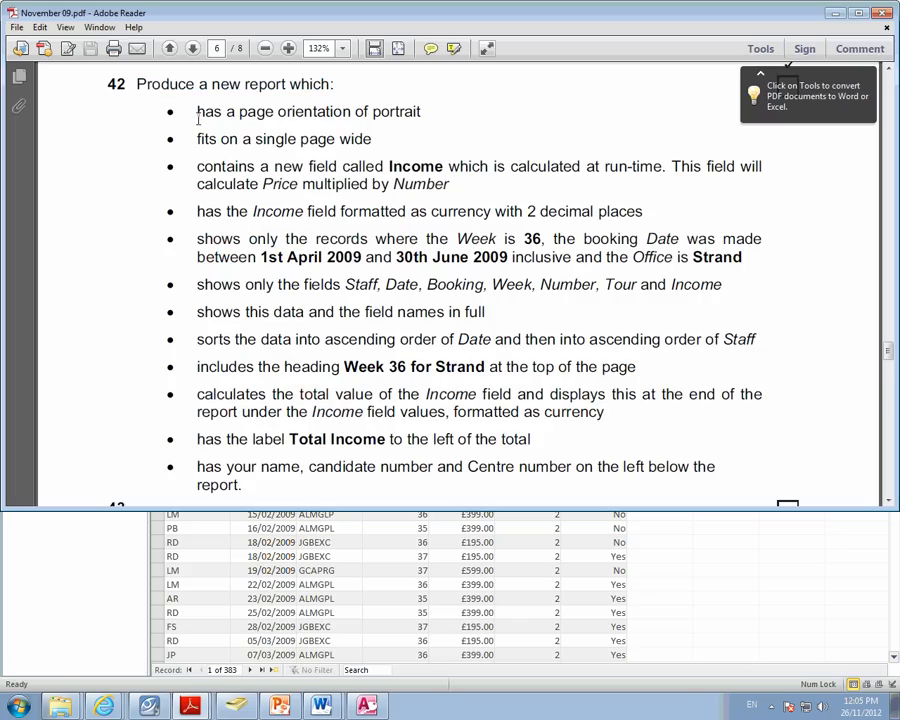
- Examine question 42's requirements for page orientation, single-page width and the Income field calculated at run-time
drag(196, 112, 397, 119)
drag(197, 139, 374, 139)
click(275, 183)
drag(198, 167, 458, 183)
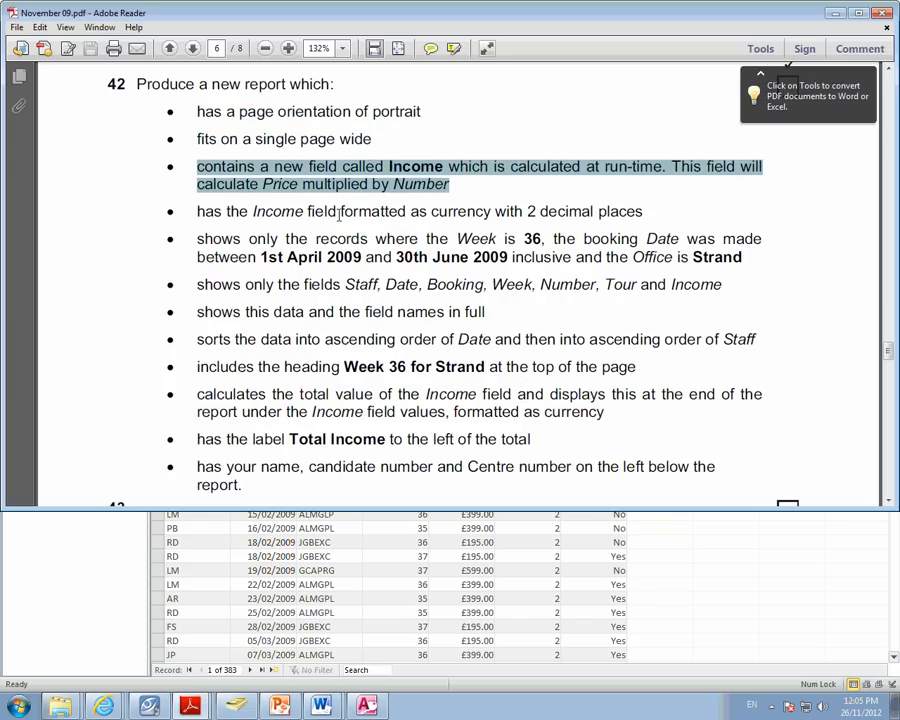
click(276, 183)
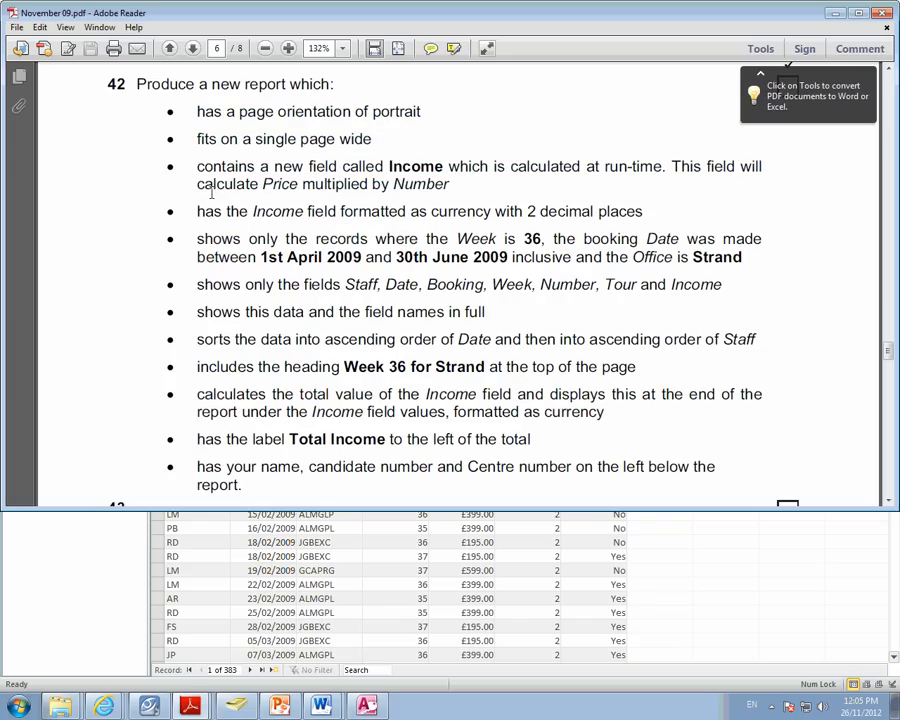
drag(198, 167, 463, 187)
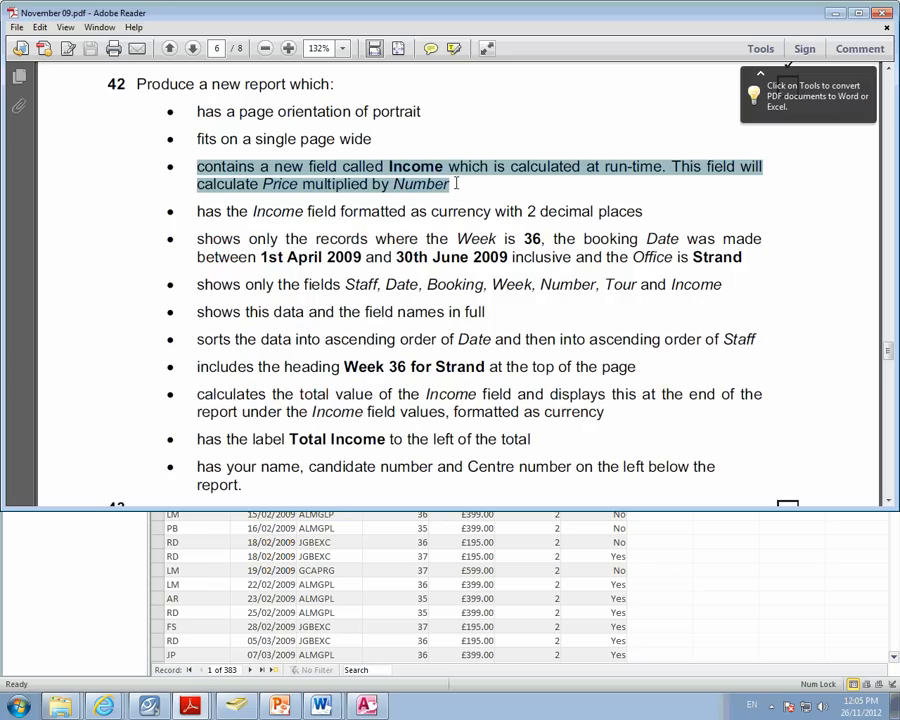
click(442, 150)
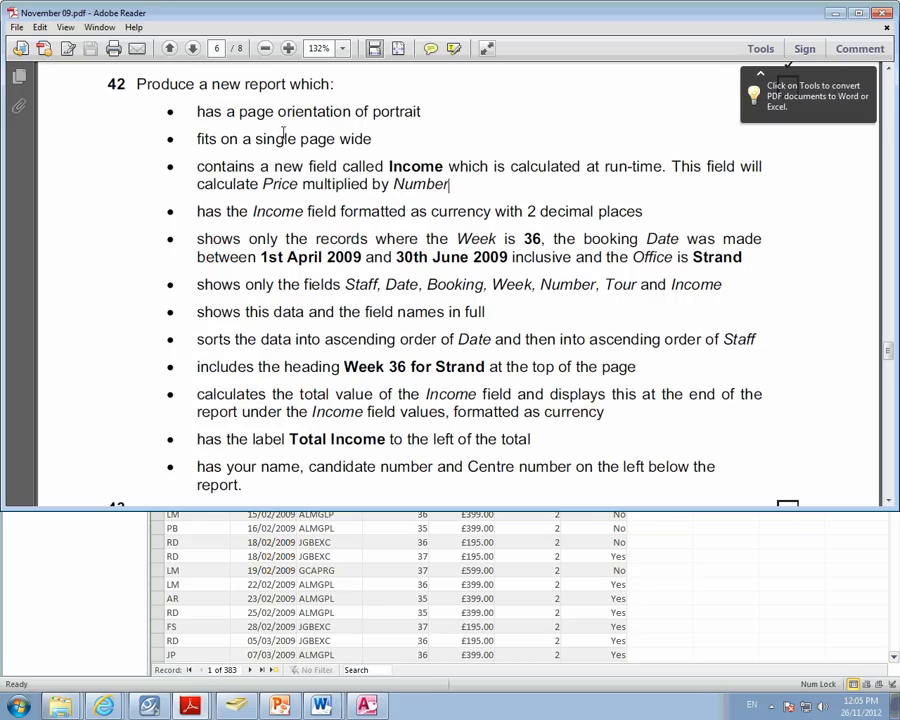
drag(198, 111, 401, 113)
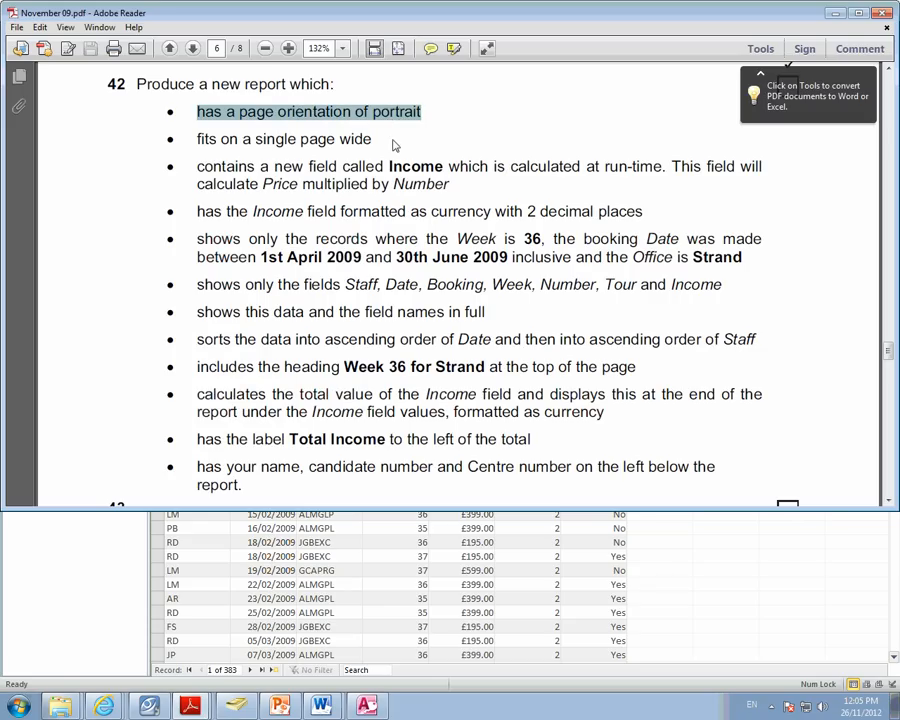
click(217, 145)
drag(199, 140, 340, 138)
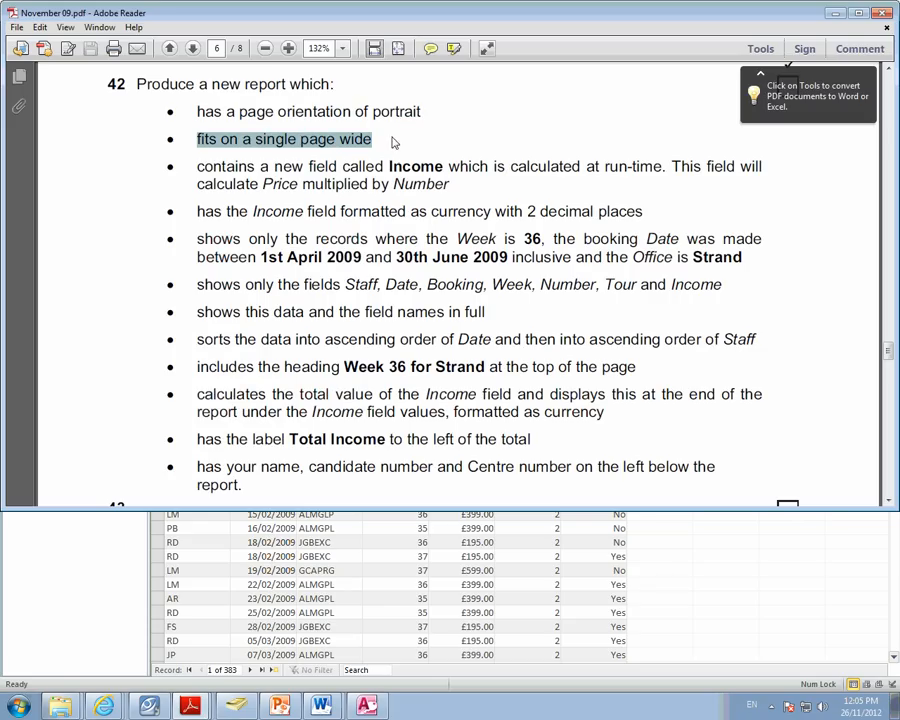
click(242, 206)
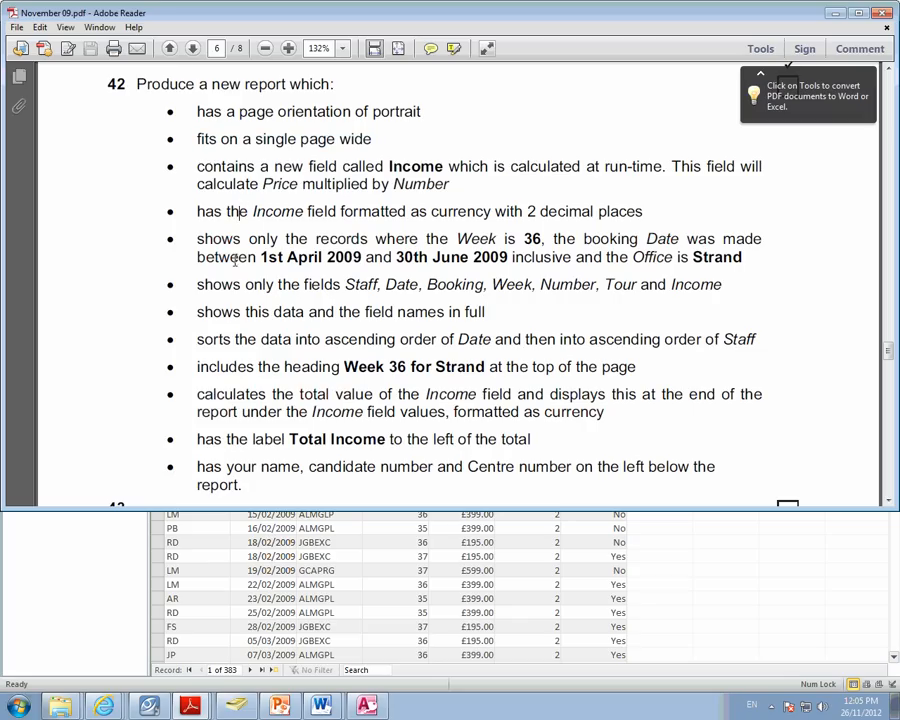
drag(198, 166, 633, 166)
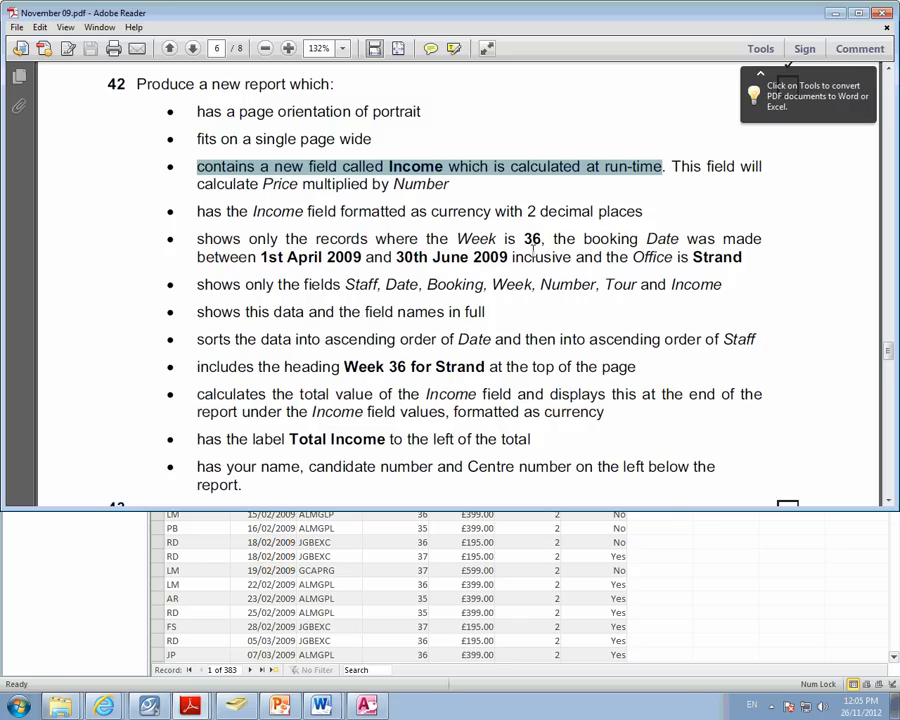
- Examine question 42's record selection criteria, the list of fields to show and the required report heading
drag(197, 239, 731, 253)
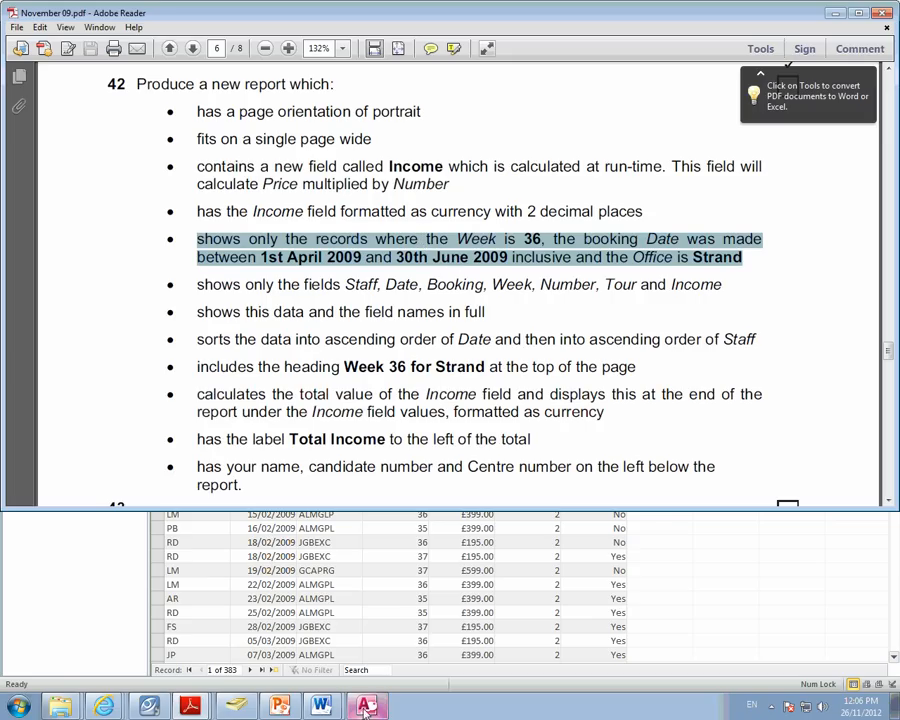
click(368, 345)
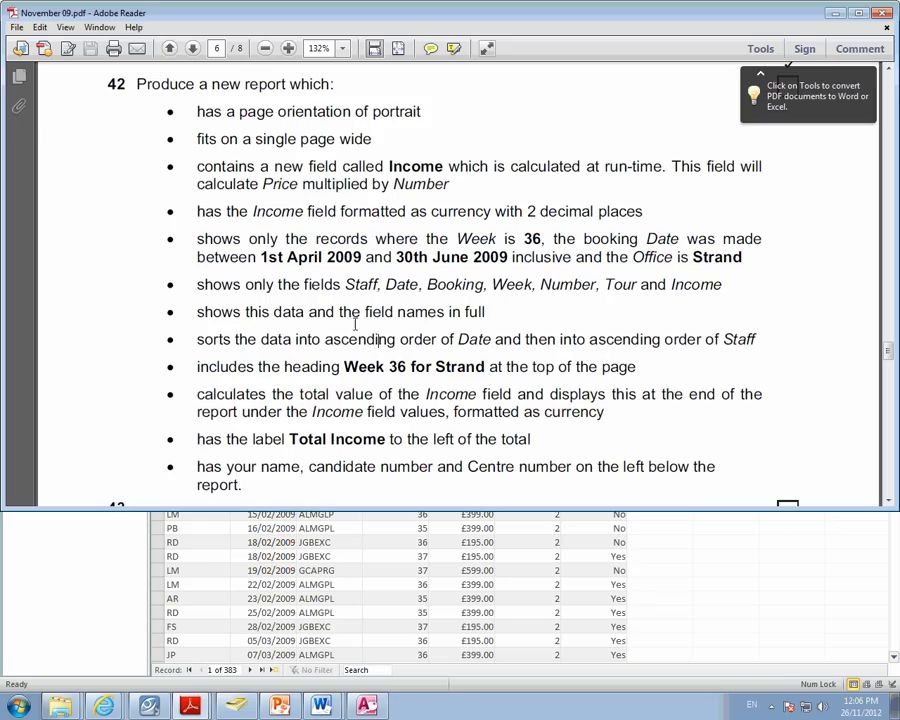
drag(205, 284, 622, 290)
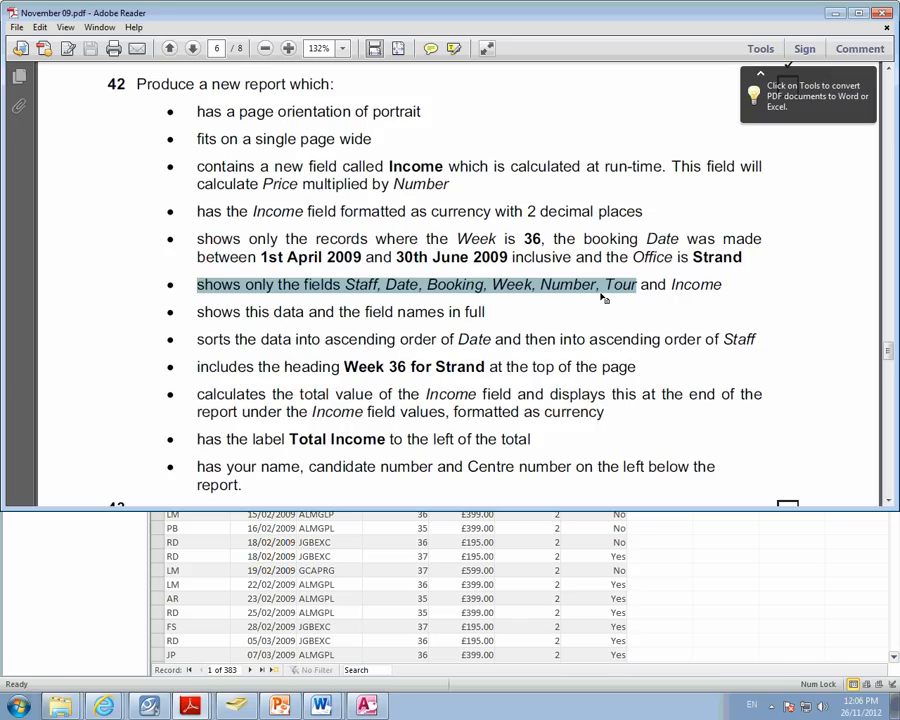
click(389, 366)
drag(214, 370, 622, 363)
click(345, 366)
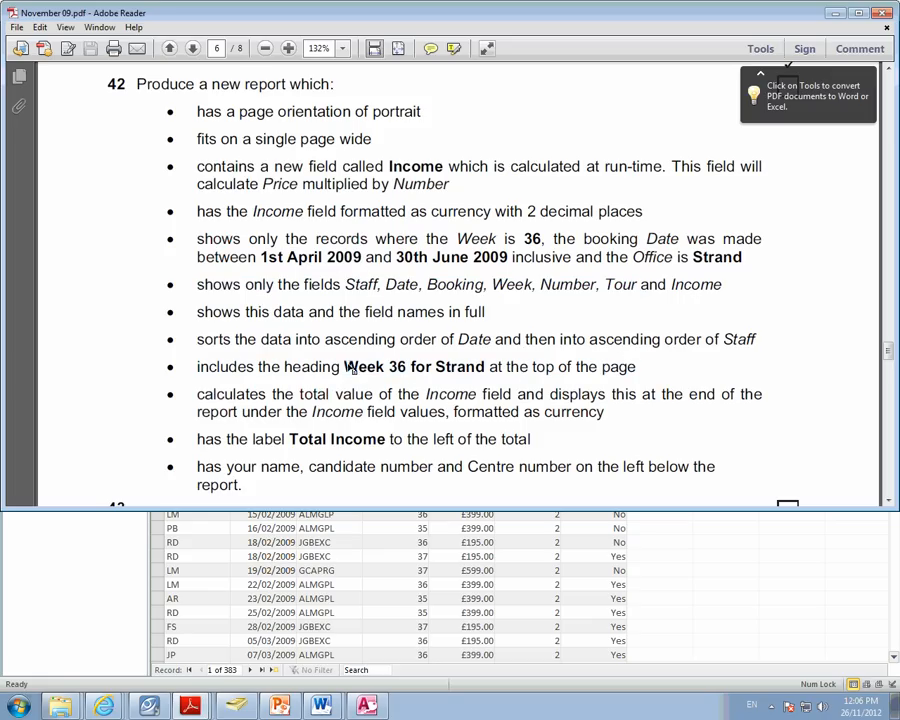
drag(345, 366, 462, 367)
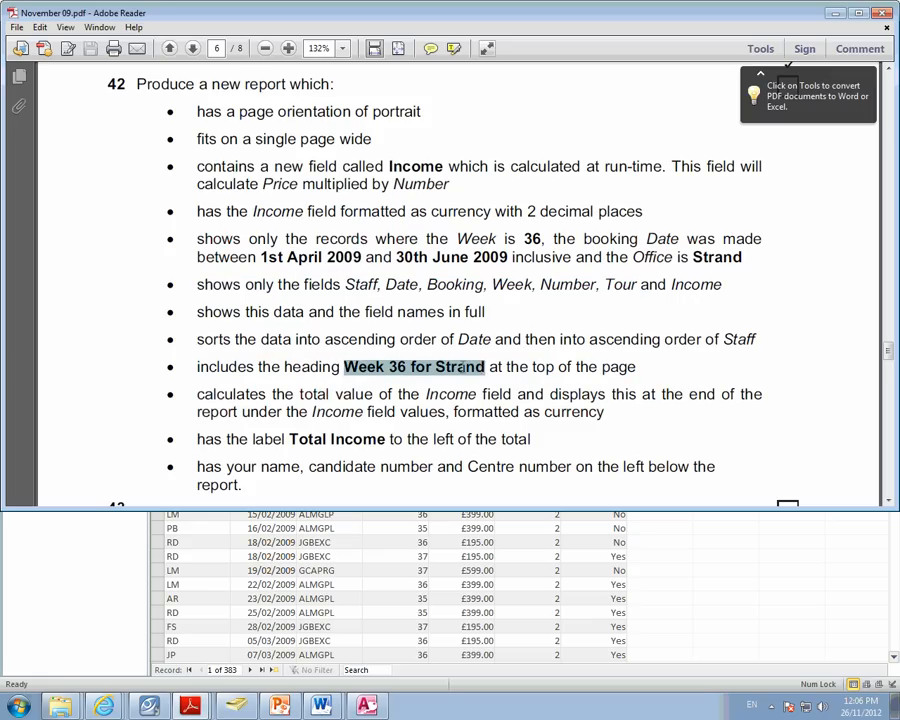
click(371, 412)
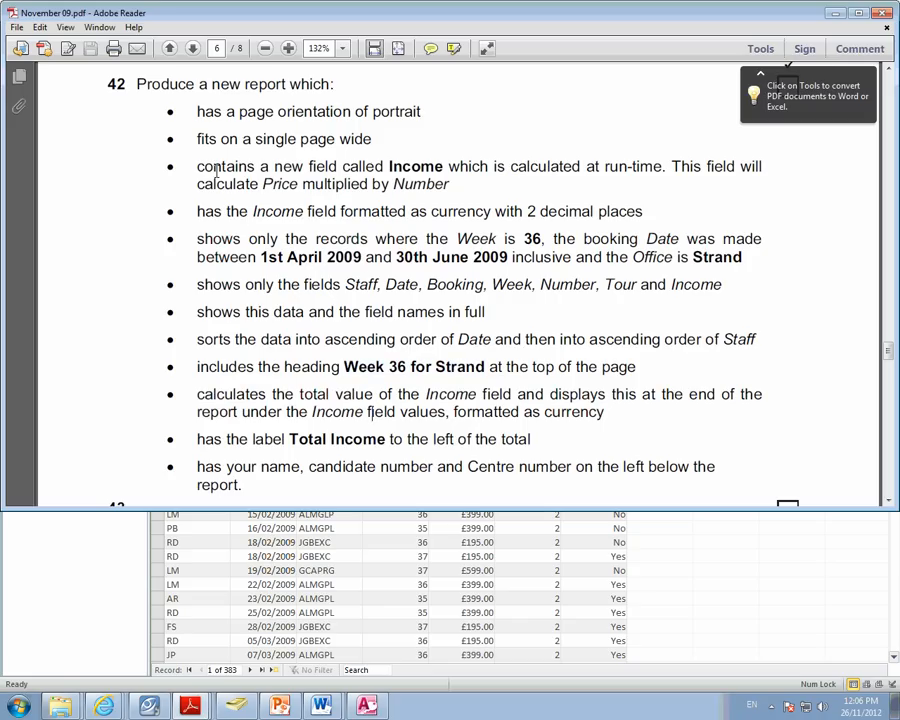
- Review how question 42 wants the Income field calculated from Price and Number
drag(197, 184, 450, 185)
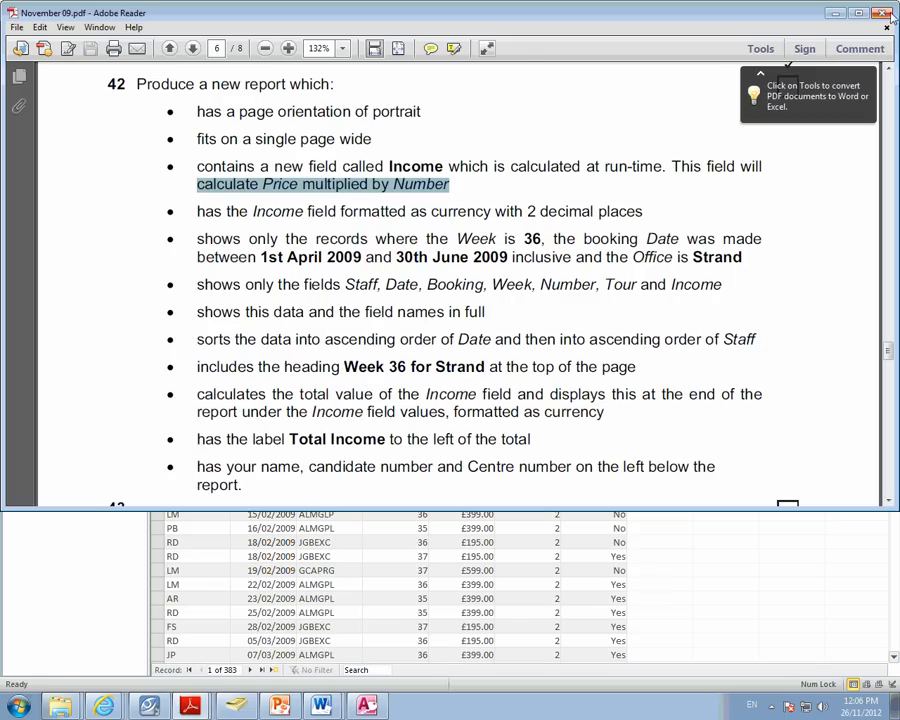
click(300, 180)
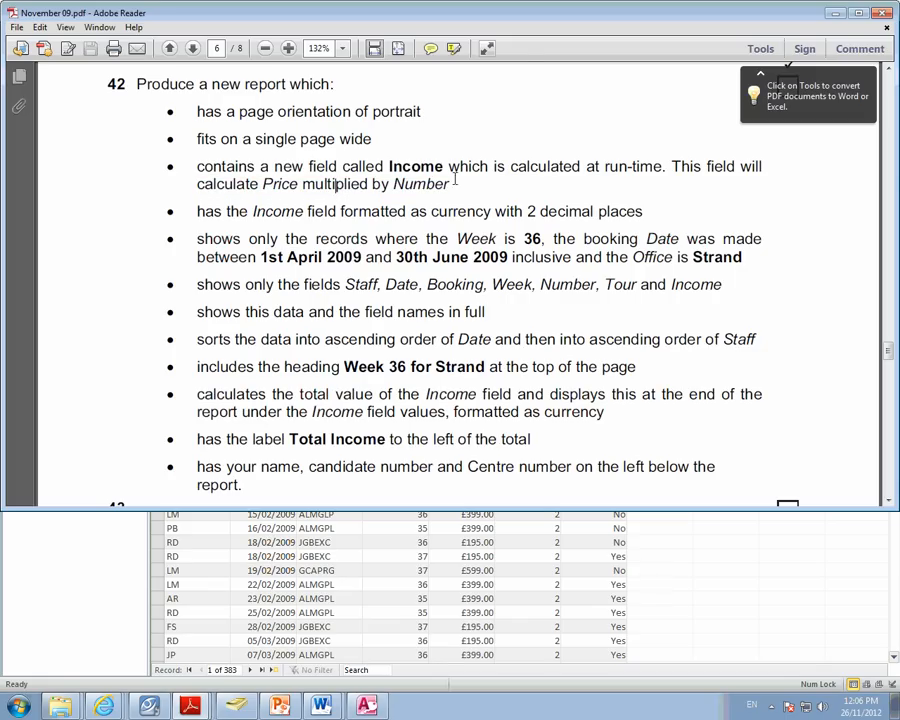
drag(447, 166, 276, 195)
click(276, 195)
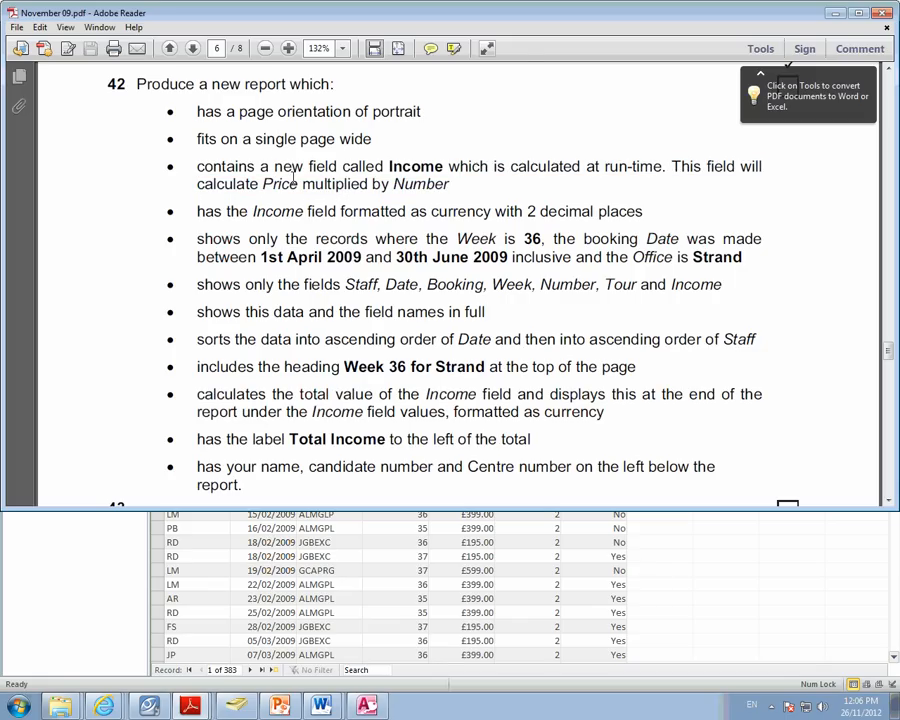
mouse_move(447, 166)
mouse_down()
mouse_move(300, 184)
mouse_move(447, 186)
mouse_up()
click(447, 185)
click(58, 708)
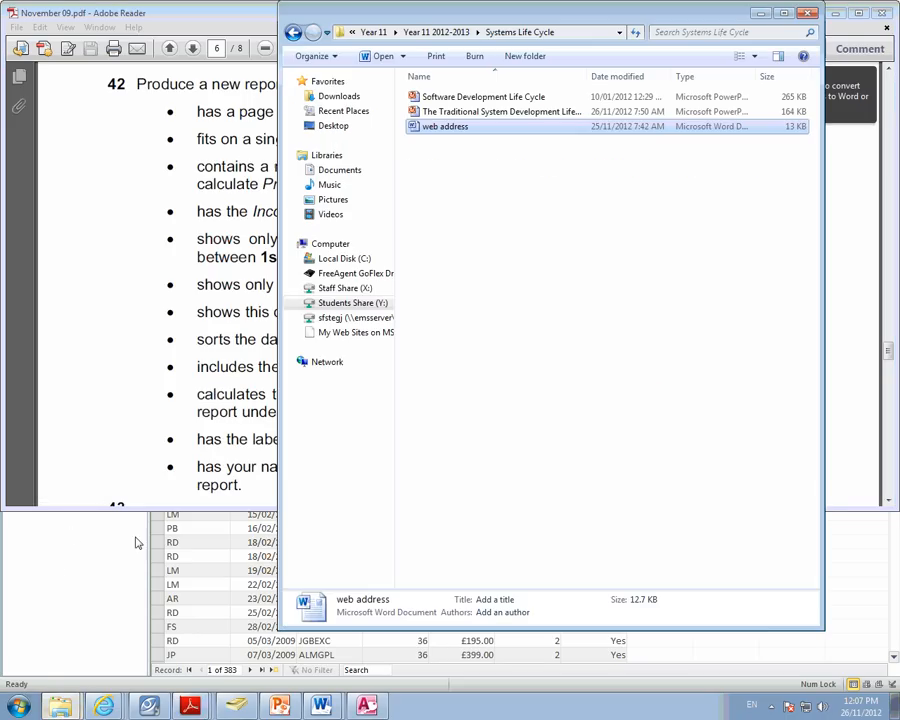
click(294, 32)
click(294, 32)
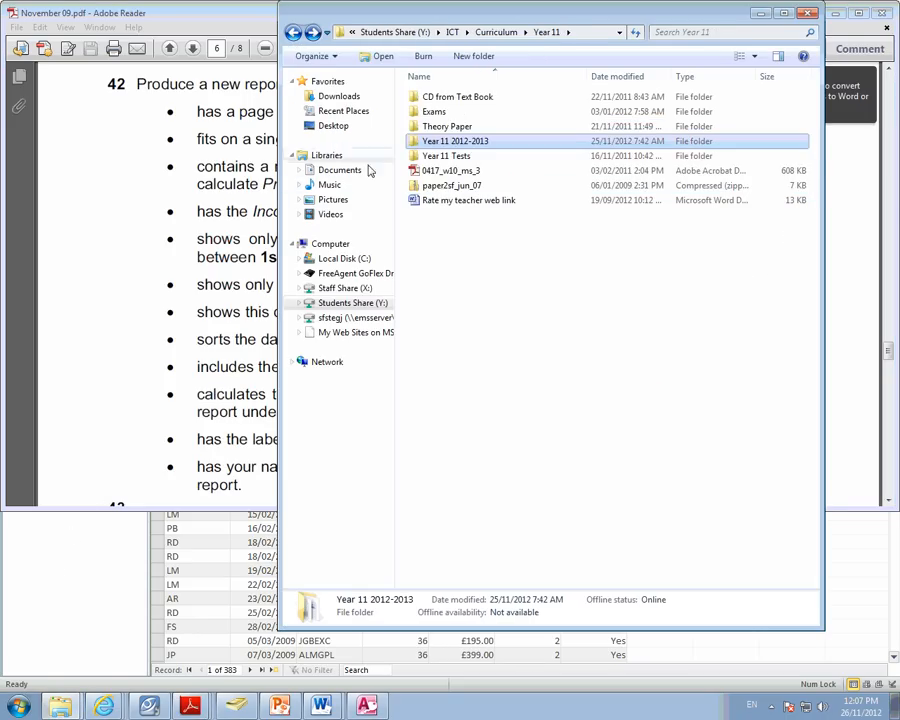
click(294, 32)
double_click(452, 198)
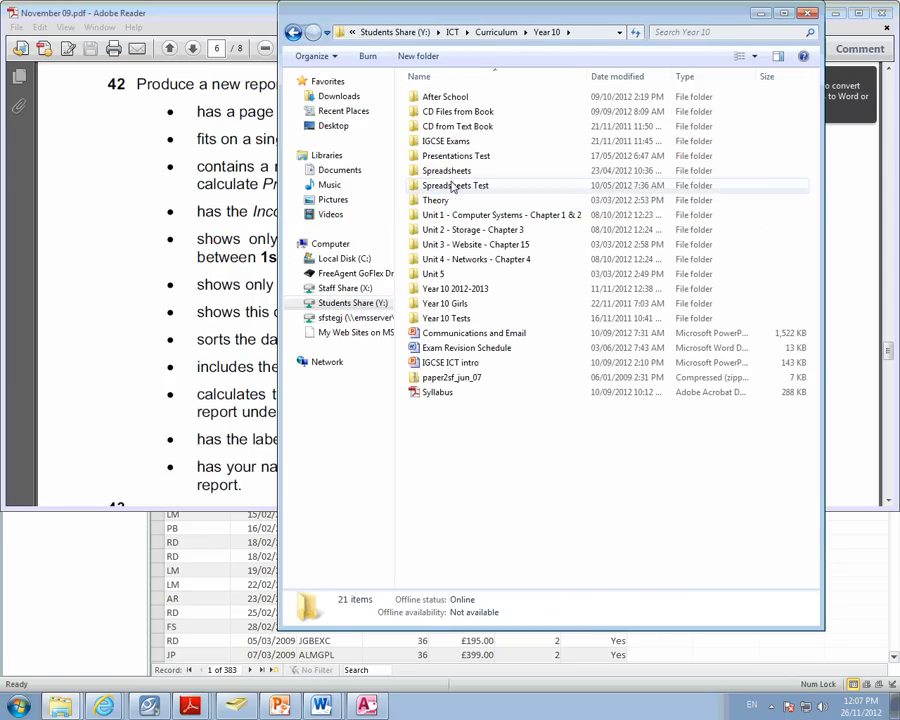
double_click(456, 288)
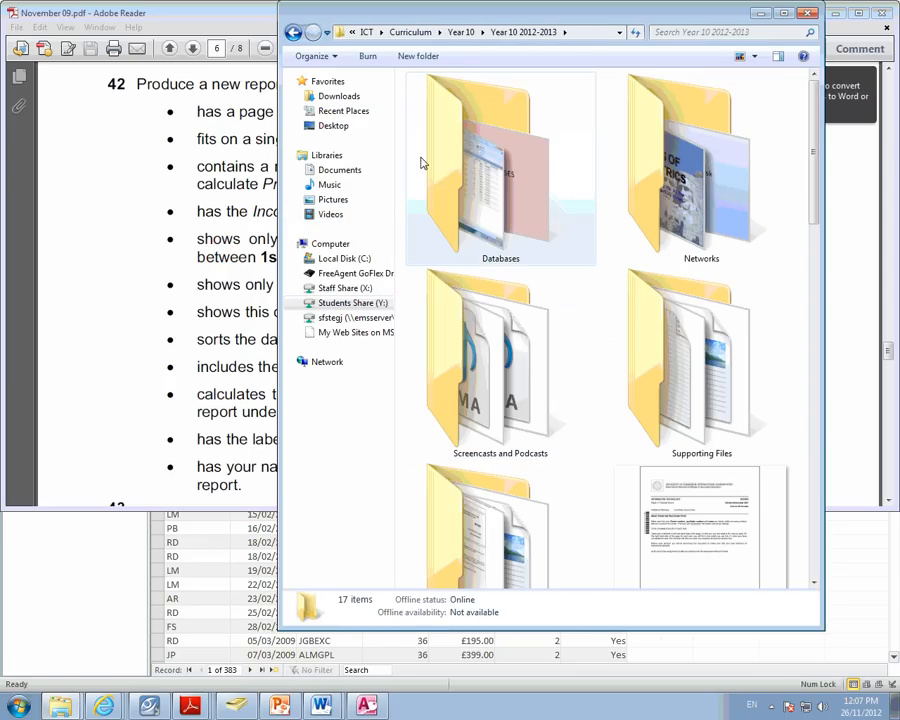
double_click(488, 214)
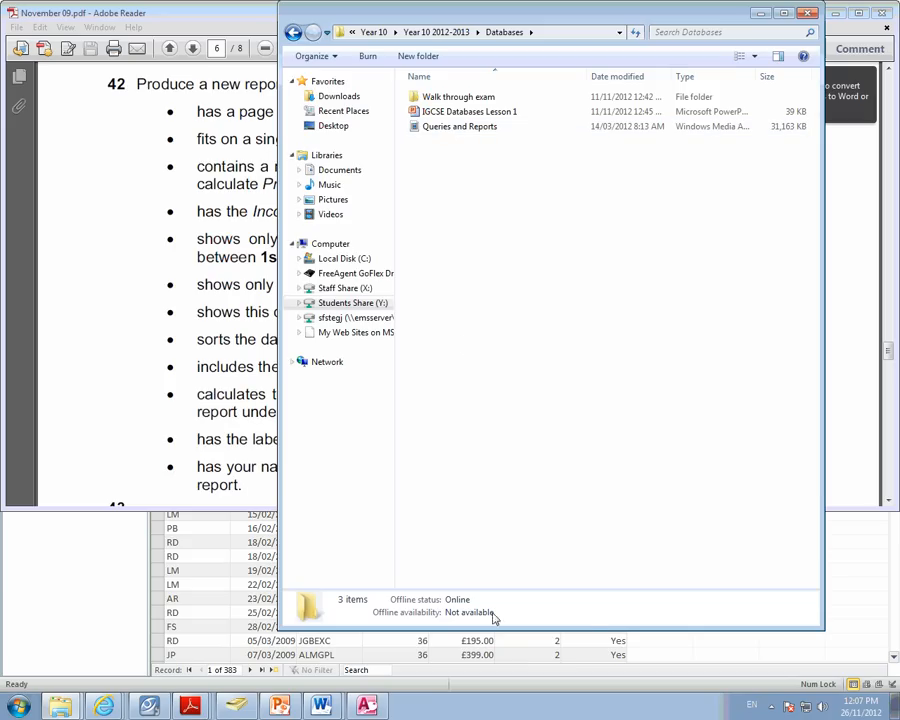
click(773, 710)
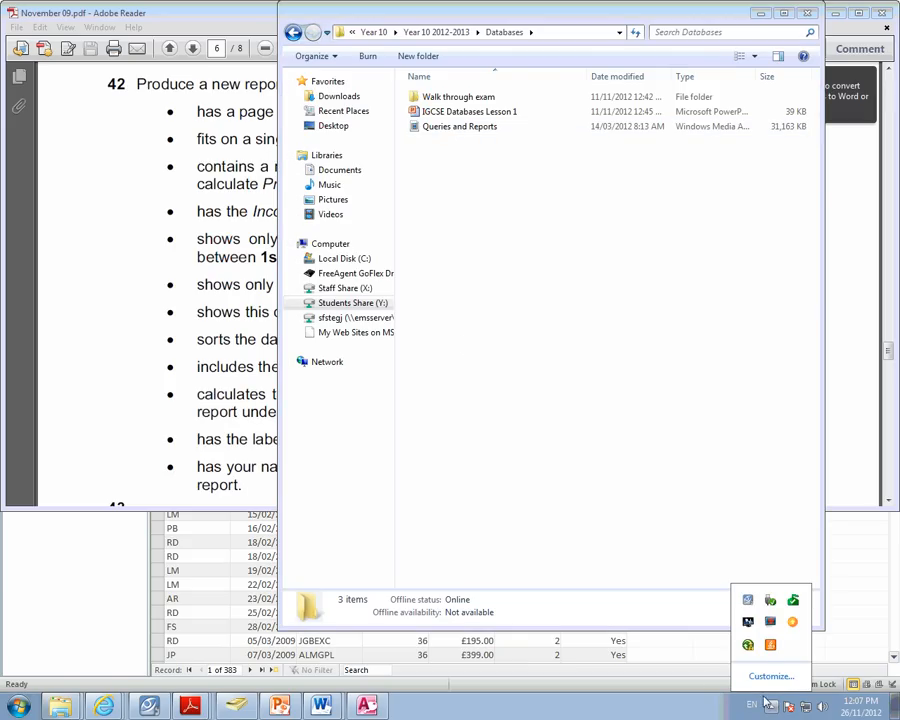